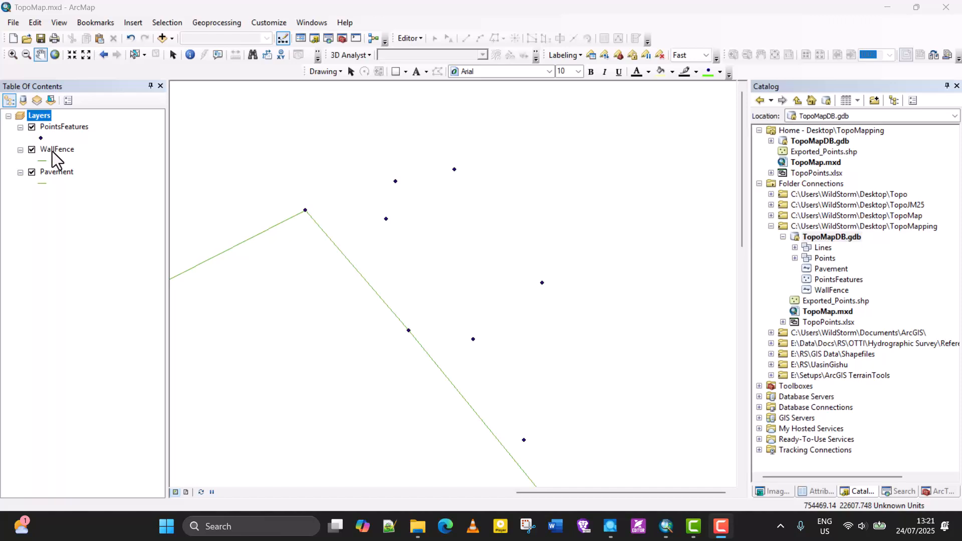
- Open the PointsFeatures attribute table and select the four Basketball Court records, P1 to P4
{"action": "right_click", "coordinate": [61, 128]}
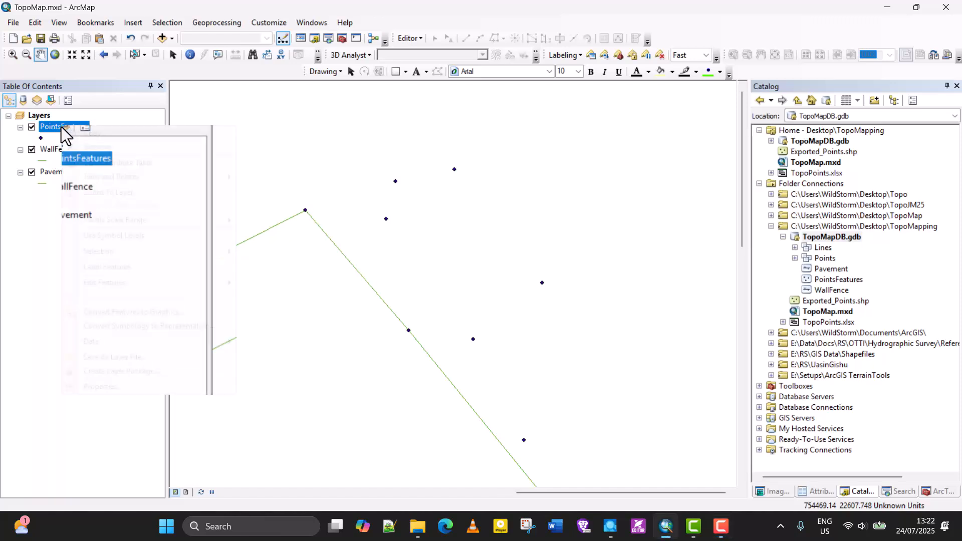
{"action": "left_click", "coordinate": [98, 161]}
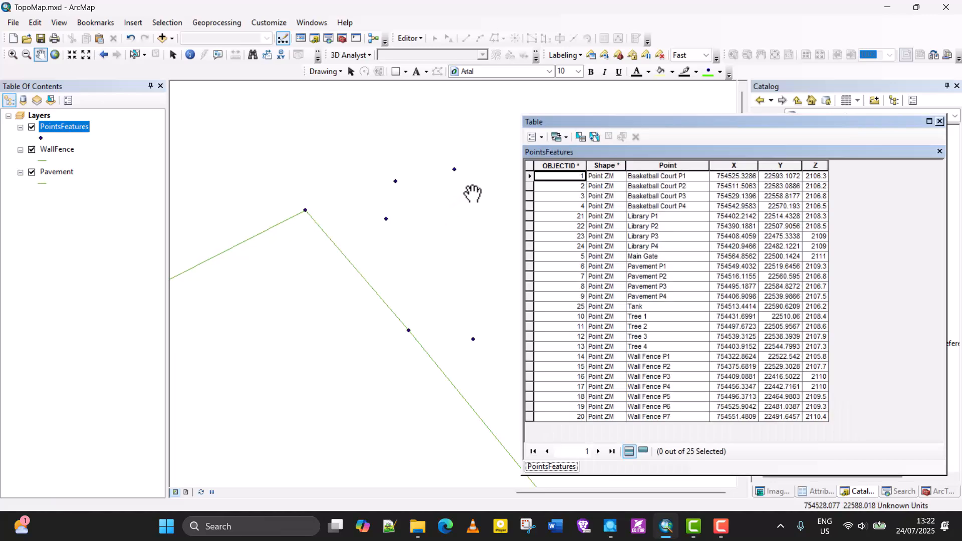
{"action": "left_click_drag", "start_coordinate": [608, 122], "coordinate": [601, 78]}
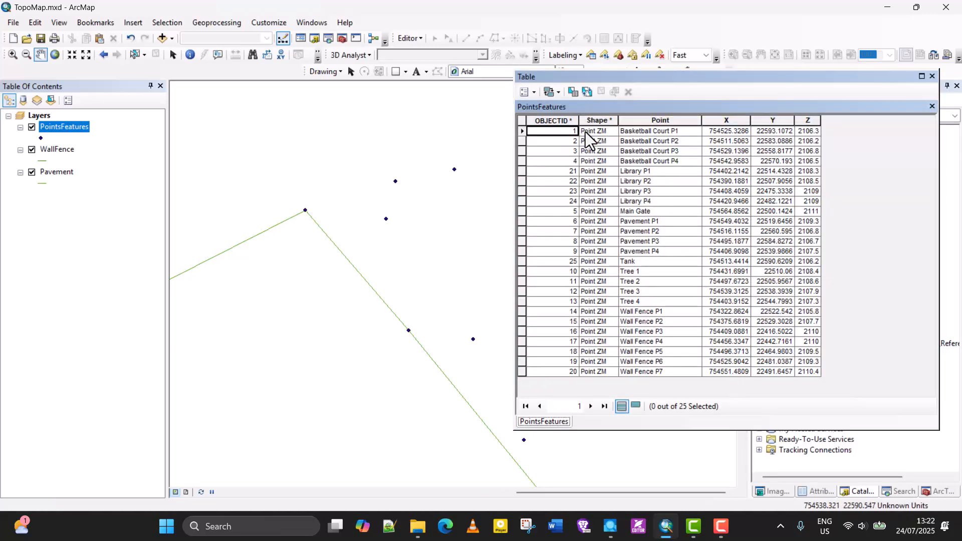
{"action": "left_click_drag", "start_coordinate": [522, 132], "coordinate": [521, 165]}
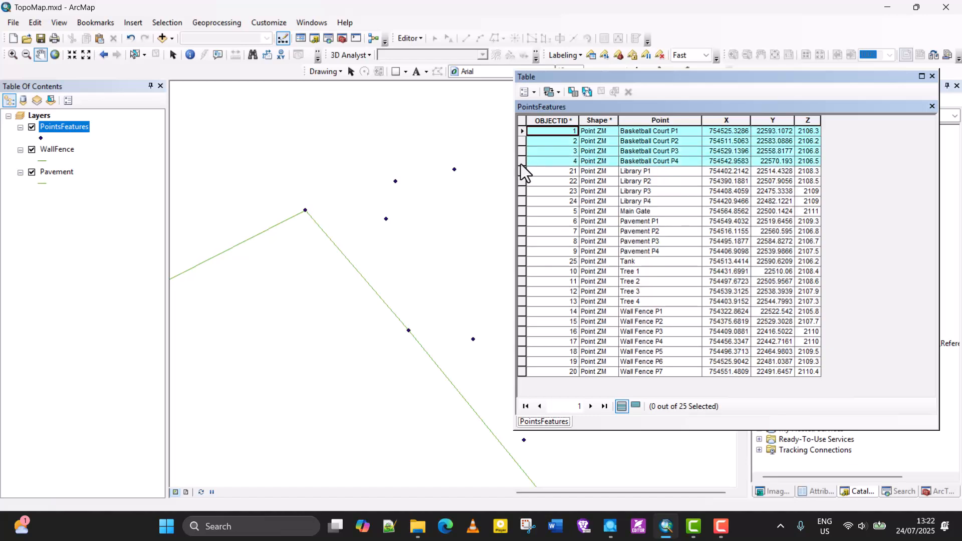
{"action": "left_click_drag", "start_coordinate": [520, 165], "coordinate": [521, 166]}
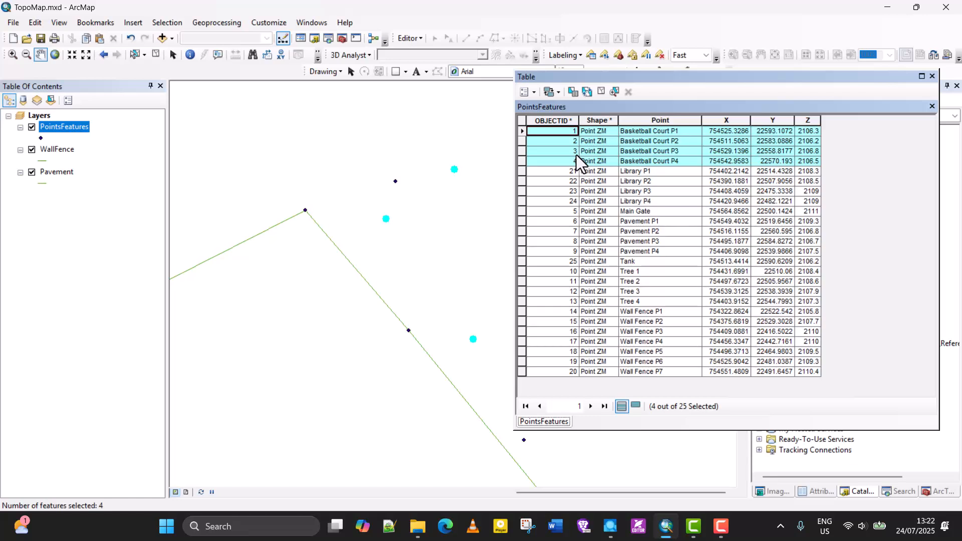
- Select the four Library records, P1 to P4, in the PointsFeatures table
{"action": "left_click", "coordinate": [520, 172]}
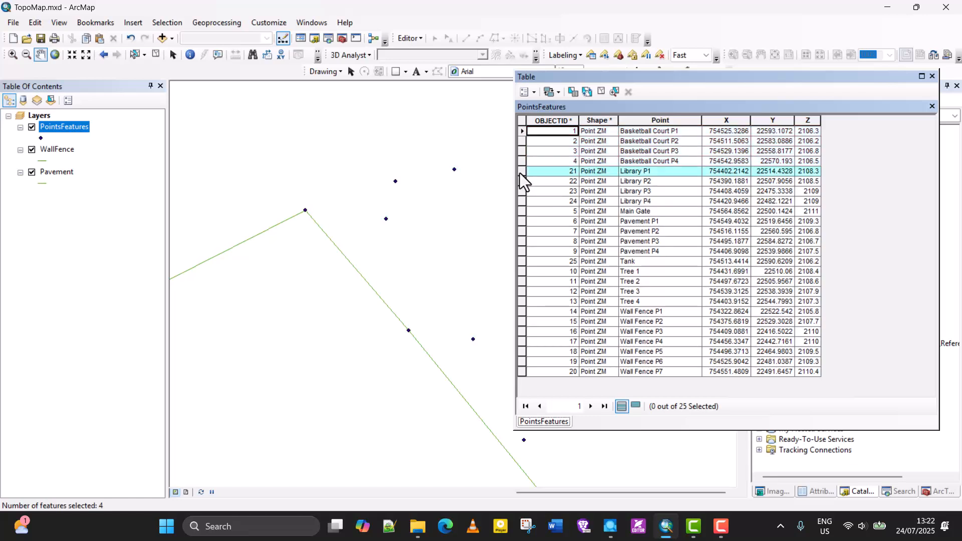
{"action": "left_click_drag", "start_coordinate": [519, 174], "coordinate": [527, 204]}
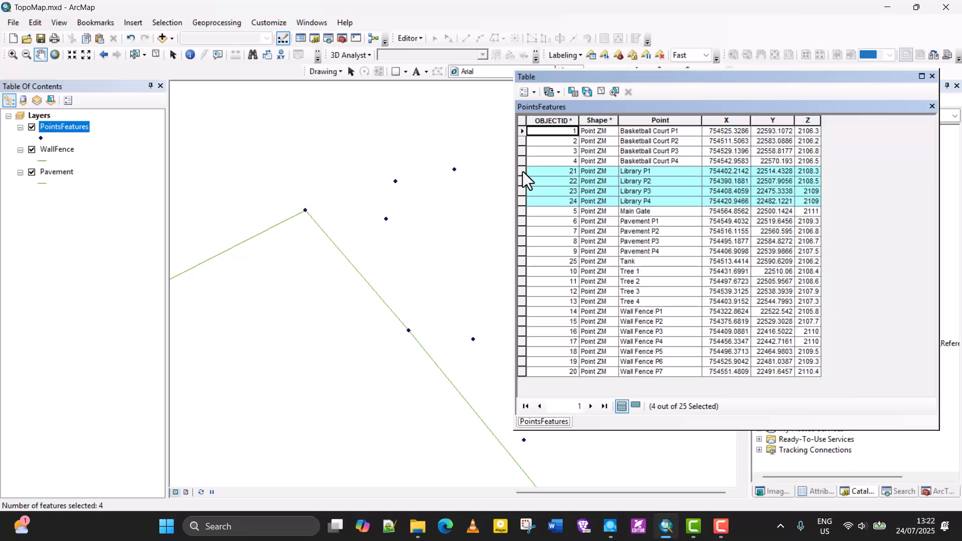
- Reselect the Basketball Court P1 to P4 records and close the attribute table
{"action": "left_click", "coordinate": [522, 131]}
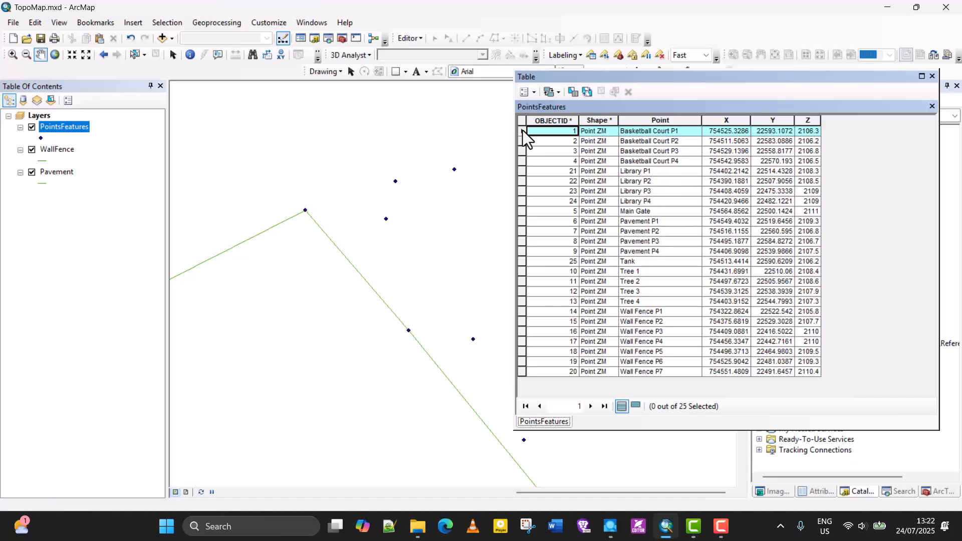
{"action": "left_click_drag", "start_coordinate": [523, 130], "coordinate": [518, 161]}
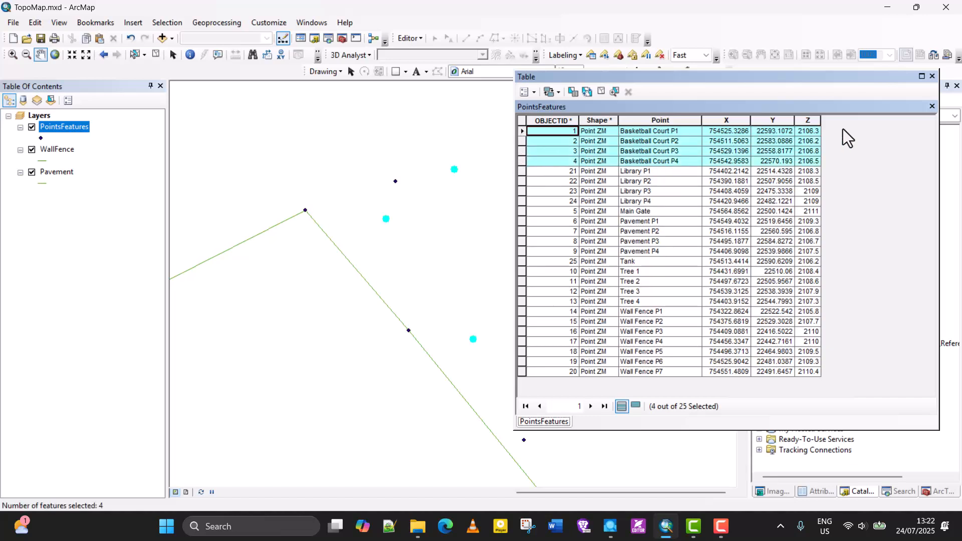
{"action": "left_click", "coordinate": [932, 76]}
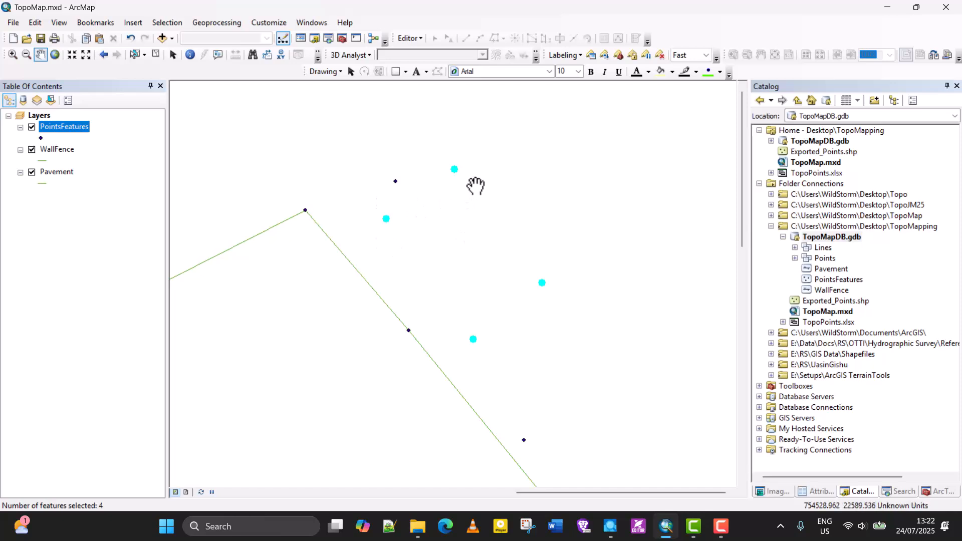
- Start the Points To Line geoprocessing tool with PointsFeatures as the input features
{"action": "left_click_drag", "start_coordinate": [466, 217], "coordinate": [373, 271]}
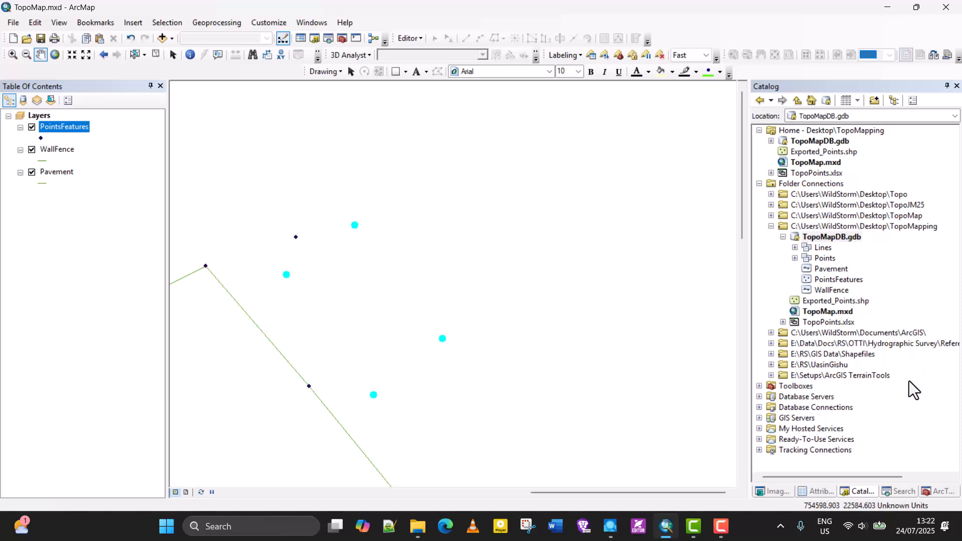
{"action": "left_click", "coordinate": [931, 489]}
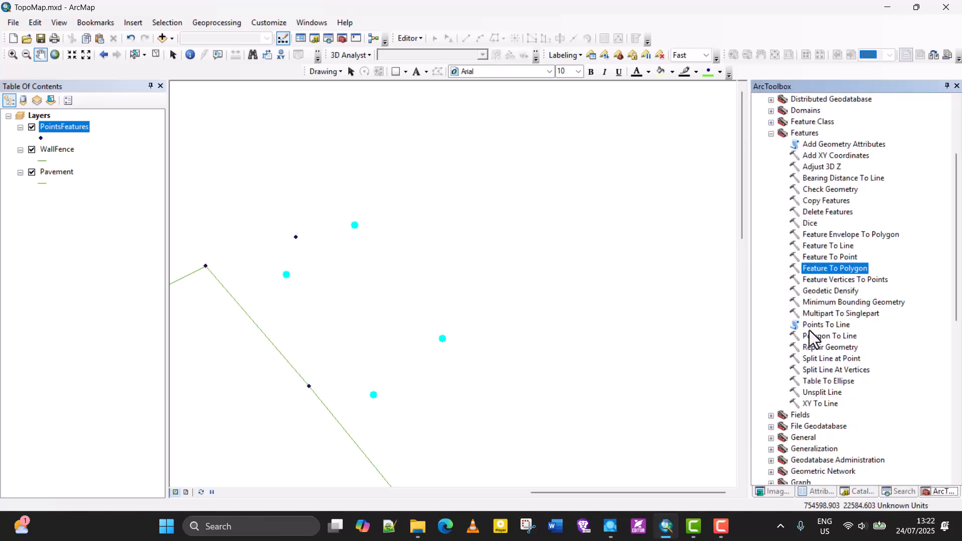
{"action": "left_click", "coordinate": [825, 326]}
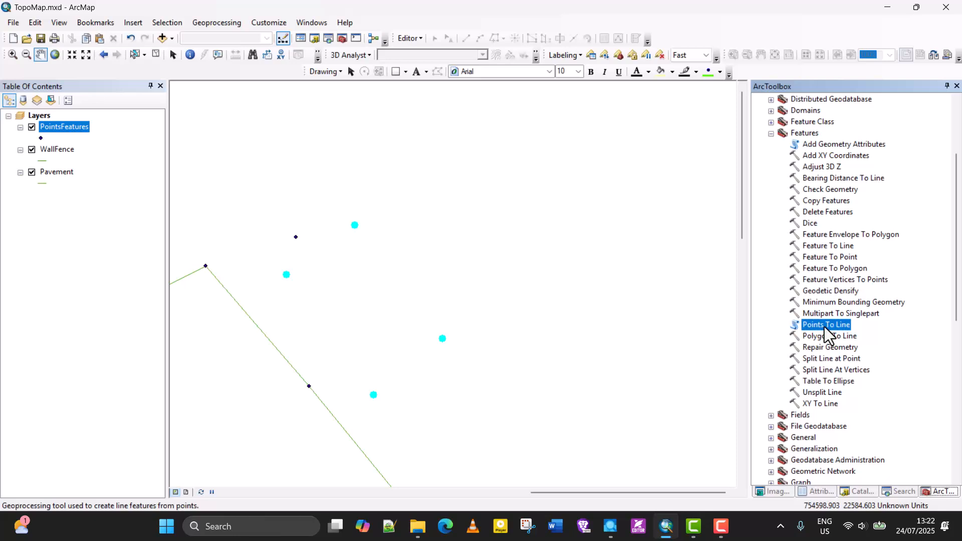
{"action": "double_click", "coordinate": [825, 326]}
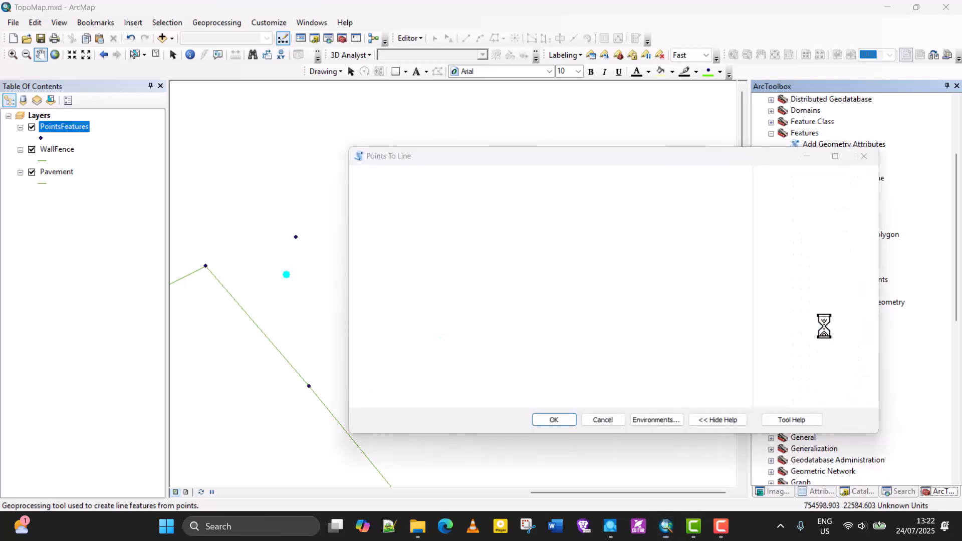
{"action": "left_click", "coordinate": [712, 189]}
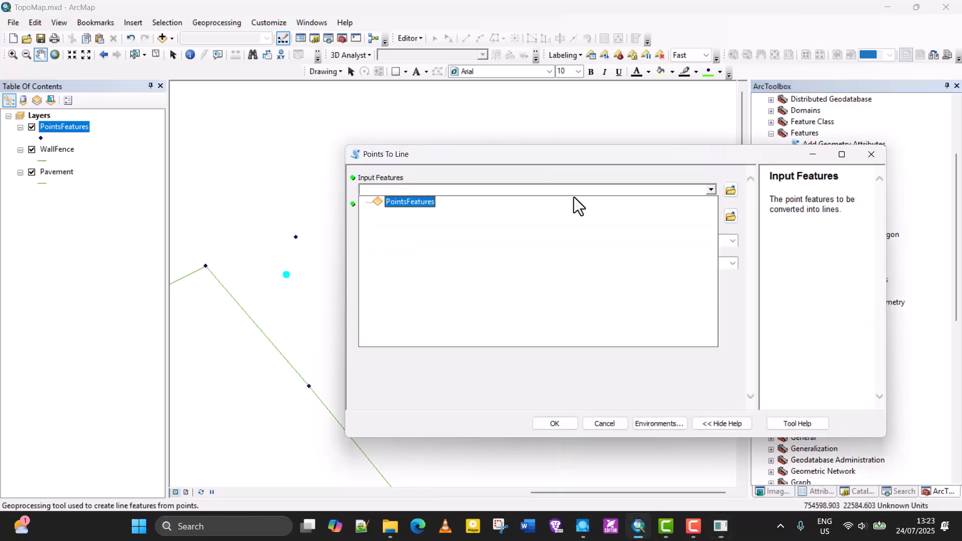
{"action": "left_click", "coordinate": [419, 201]}
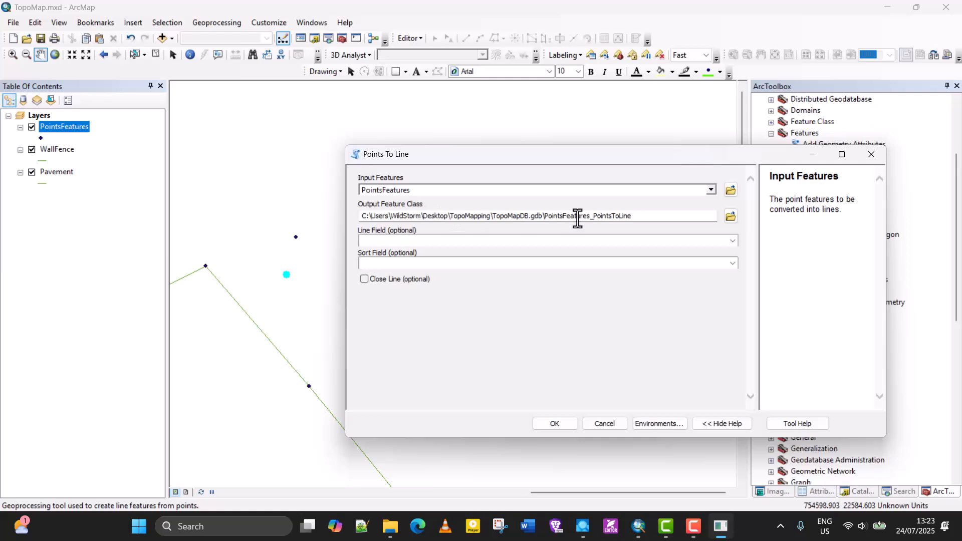
- Name the output feature class PointsTOLINE2 in TopoMapDB.gdb, enable Close Line, and run the Points To Line conversion
{"action": "left_click", "coordinate": [644, 219]}
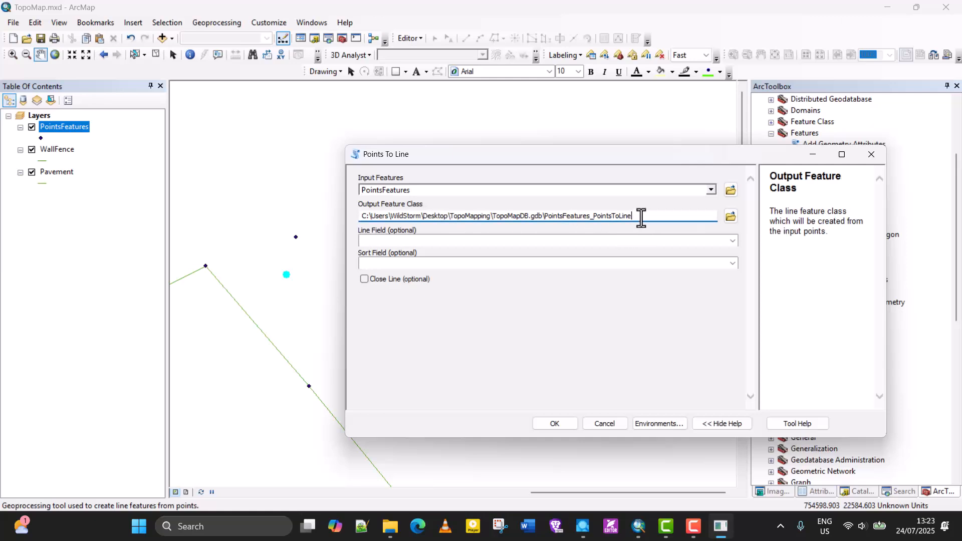
{"action": "left_click_drag", "start_coordinate": [640, 219], "coordinate": [561, 222]}
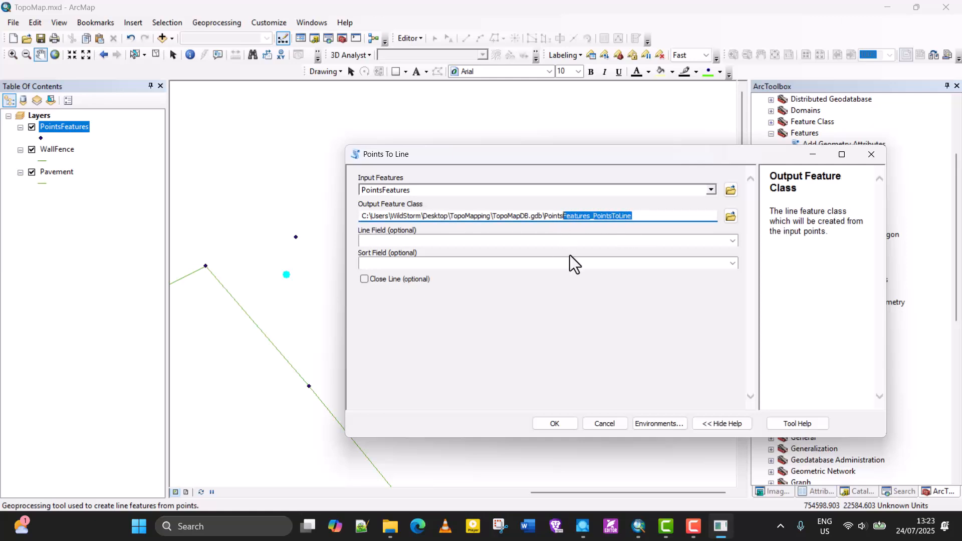
{"action": "type", "text": "TOLIN"}
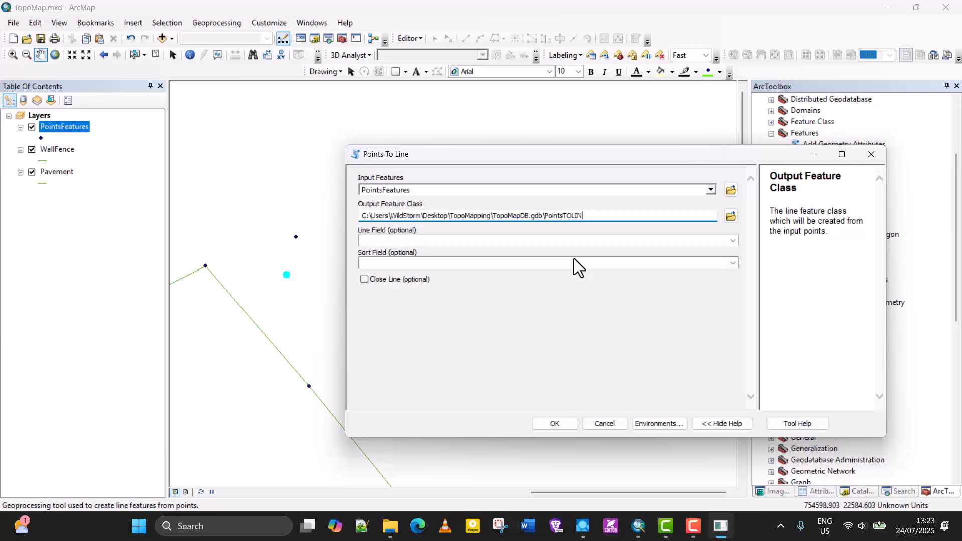
{"action": "type", "text": "E2"}
{"action": "left_click", "coordinate": [364, 279]}
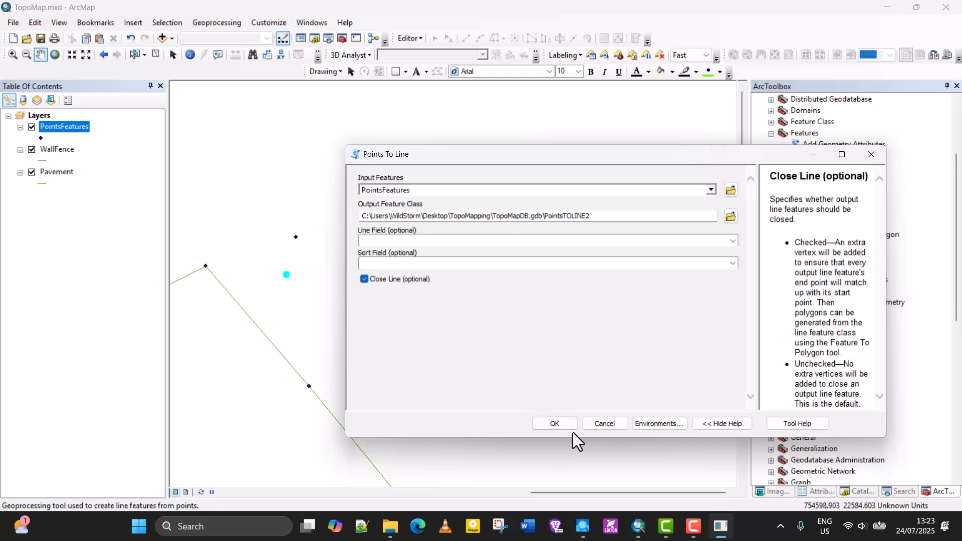
{"action": "left_click", "coordinate": [558, 425]}
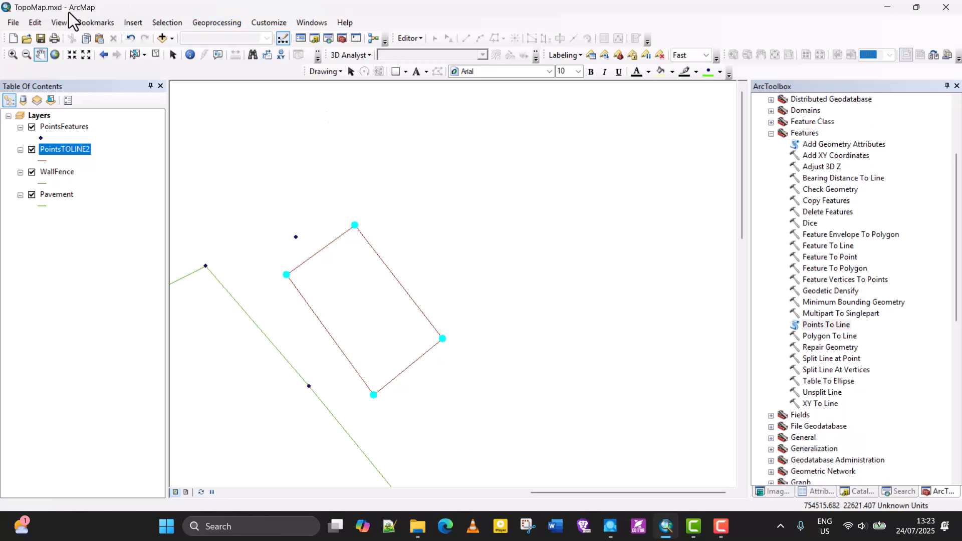
- Clear the selection of the basketball court corner points
{"action": "key", "text": "F9"}
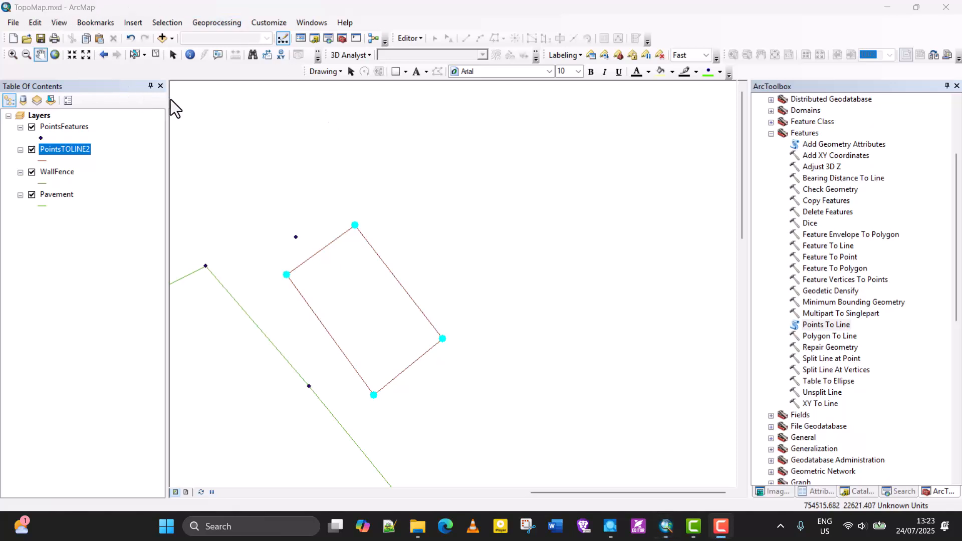
{"action": "left_click", "coordinate": [155, 23]}
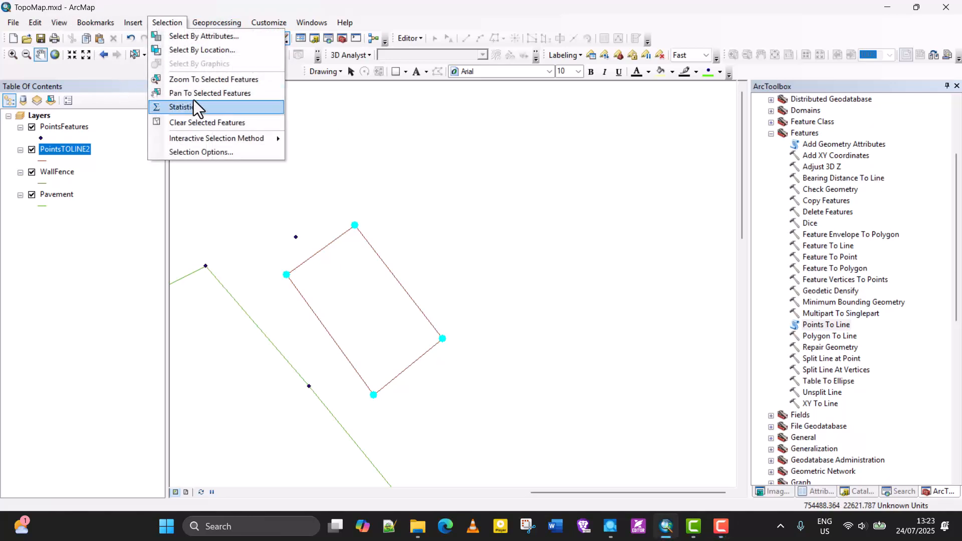
{"action": "key", "text": "F9"}
{"action": "left_click", "coordinate": [165, 22]}
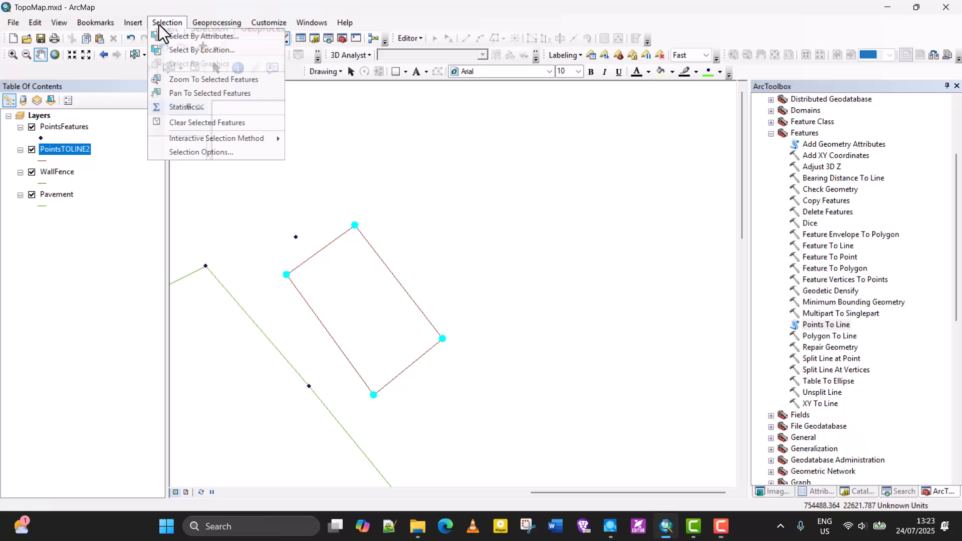
{"action": "left_click", "coordinate": [178, 122]}
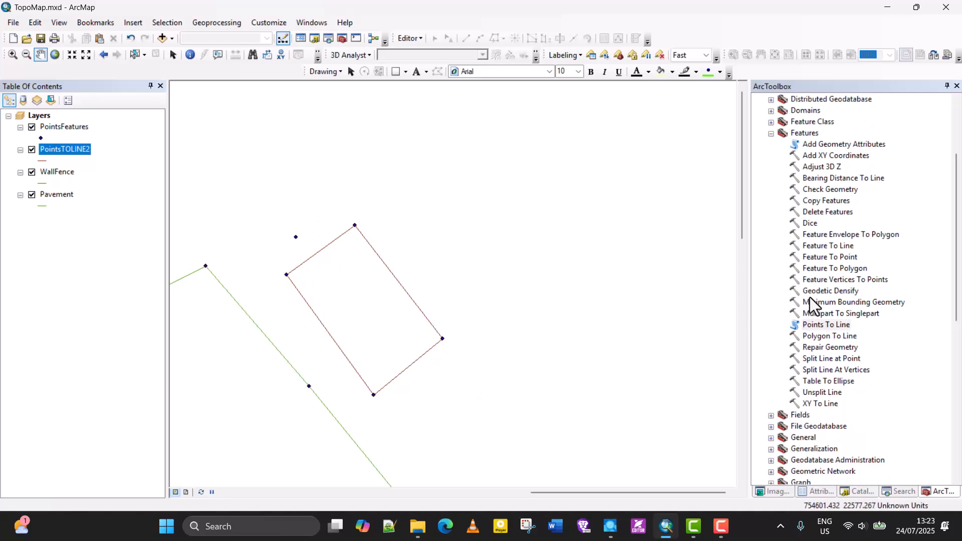
- Search for "feature to Polygon" and open the Feature To Polygon data management tool
{"action": "left_click", "coordinate": [826, 270]}
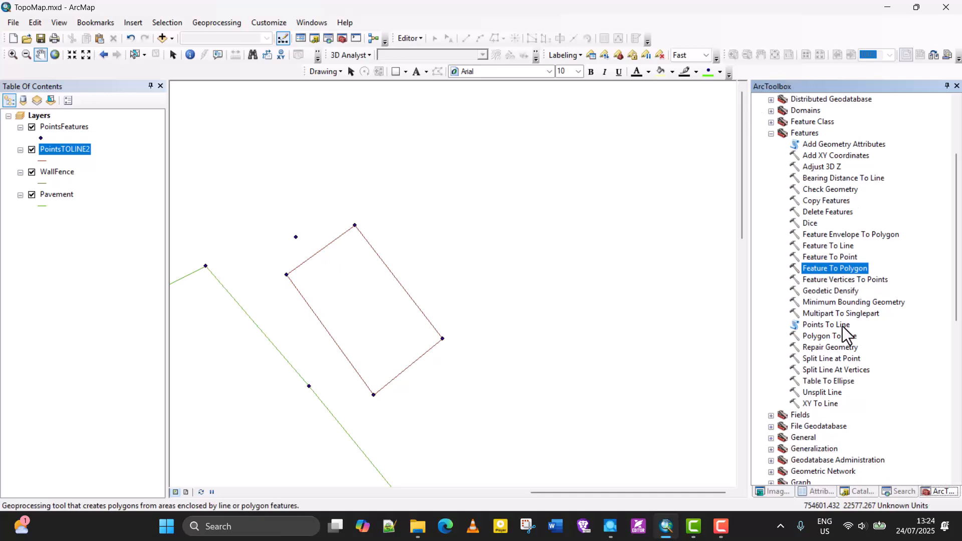
{"action": "left_click", "coordinate": [897, 490]}
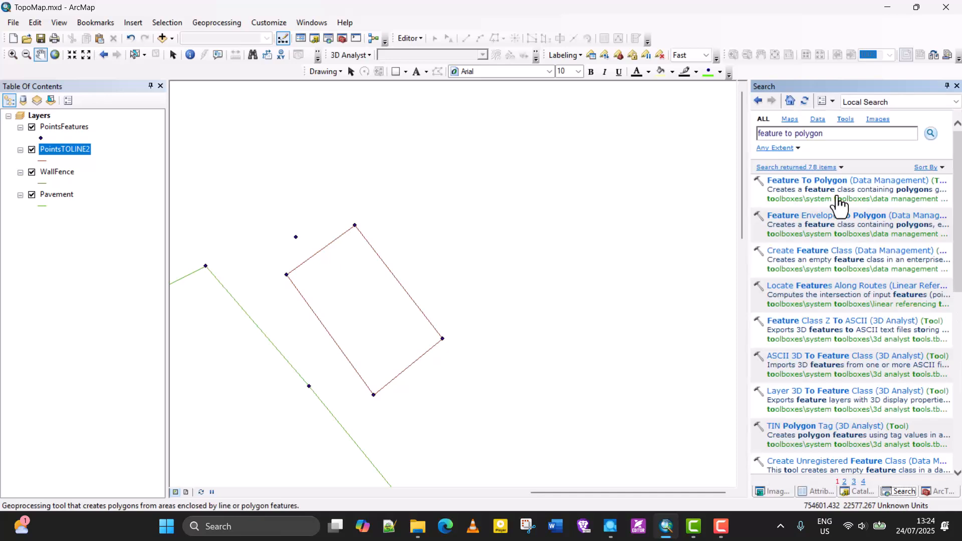
{"action": "left_click_drag", "start_coordinate": [835, 141], "coordinate": [794, 140]}
{"action": "type", "text": "Polygon"}
{"action": "key", "text": "Return"}
{"action": "left_click", "coordinate": [826, 181]}
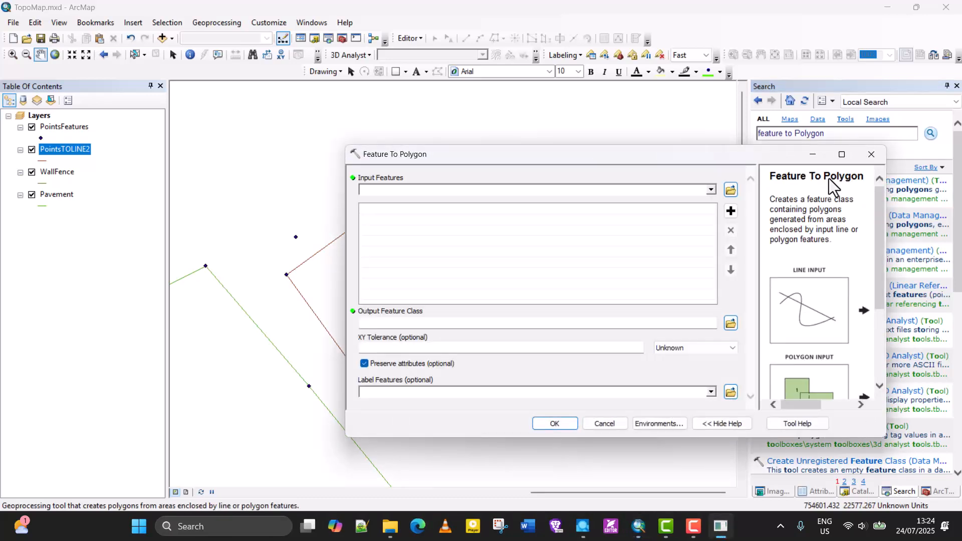
{"action": "left_click_drag", "start_coordinate": [500, 156], "coordinate": [565, 139]}
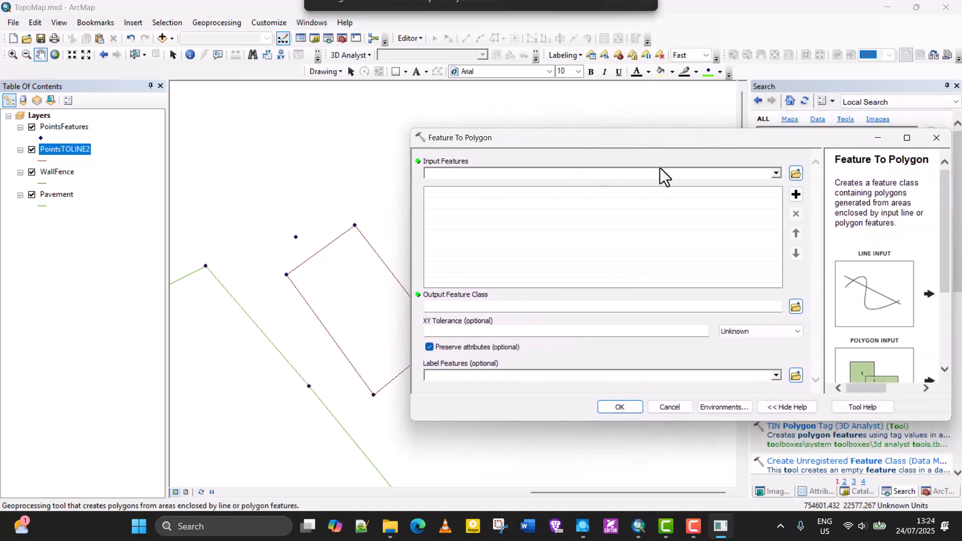
- Run Feature To Polygon on PointsTOLINE2, naming the output feature class BasketballCourt in TopoMapDB.gdb
{"action": "left_click", "coordinate": [776, 173]}
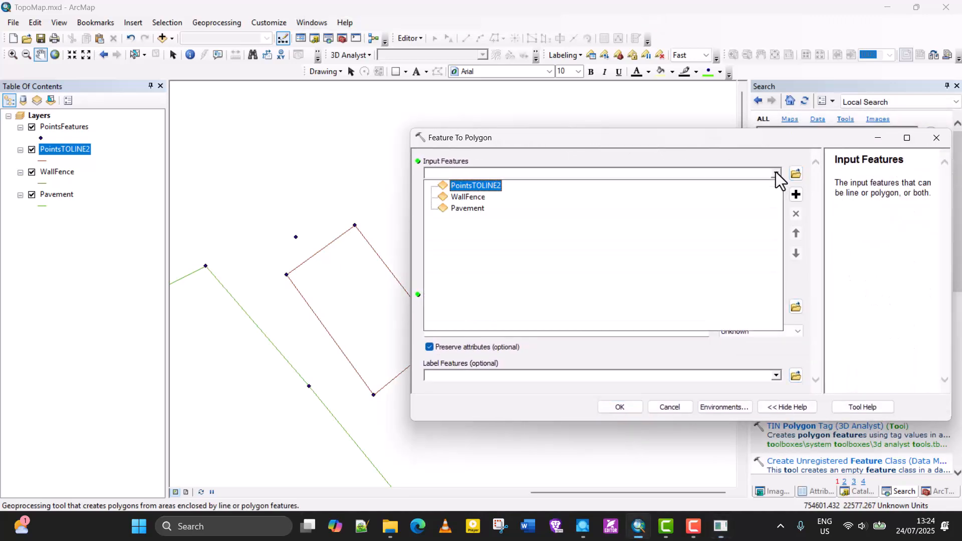
{"action": "left_click", "coordinate": [482, 184]}
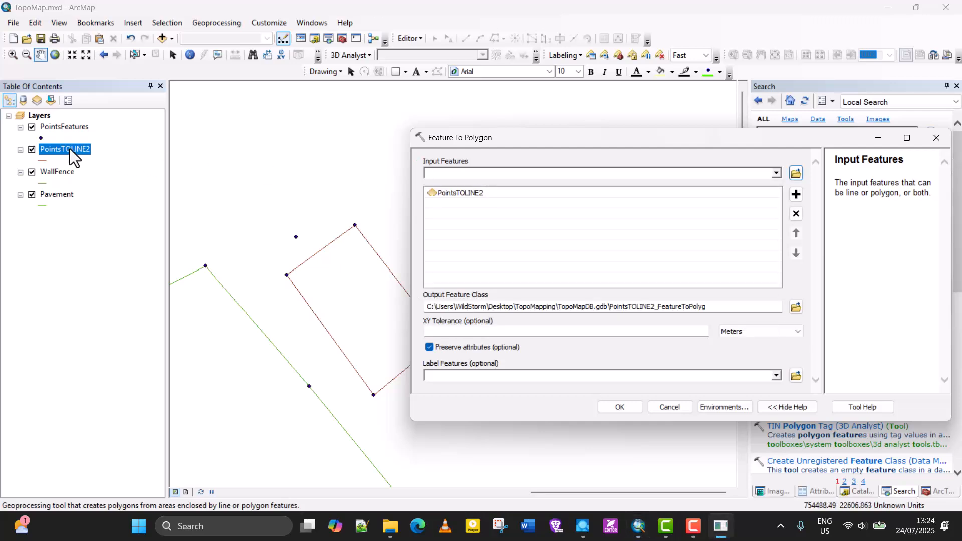
{"action": "left_click", "coordinate": [726, 306]}
{"action": "left_click_drag", "start_coordinate": [726, 306], "coordinate": [610, 307]}
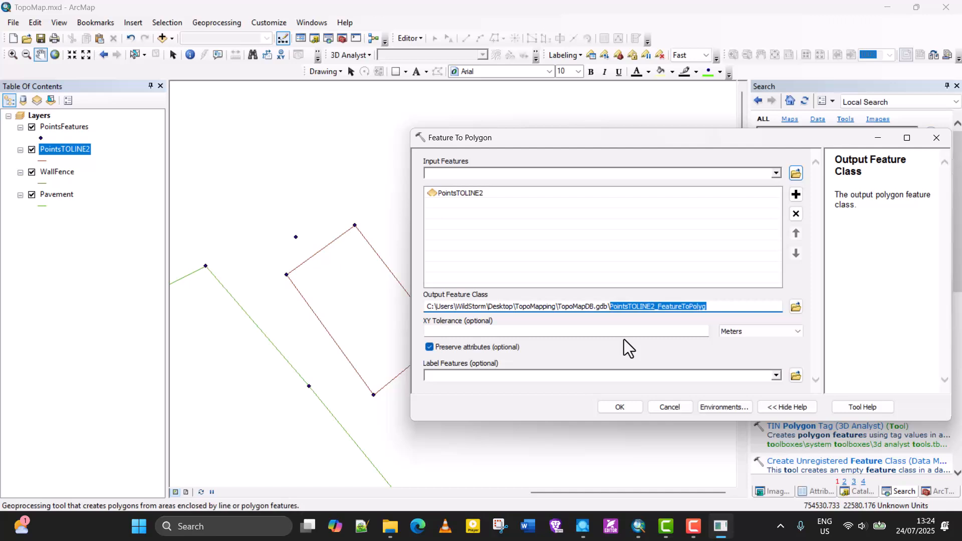
{"action": "type", "text": "B"}
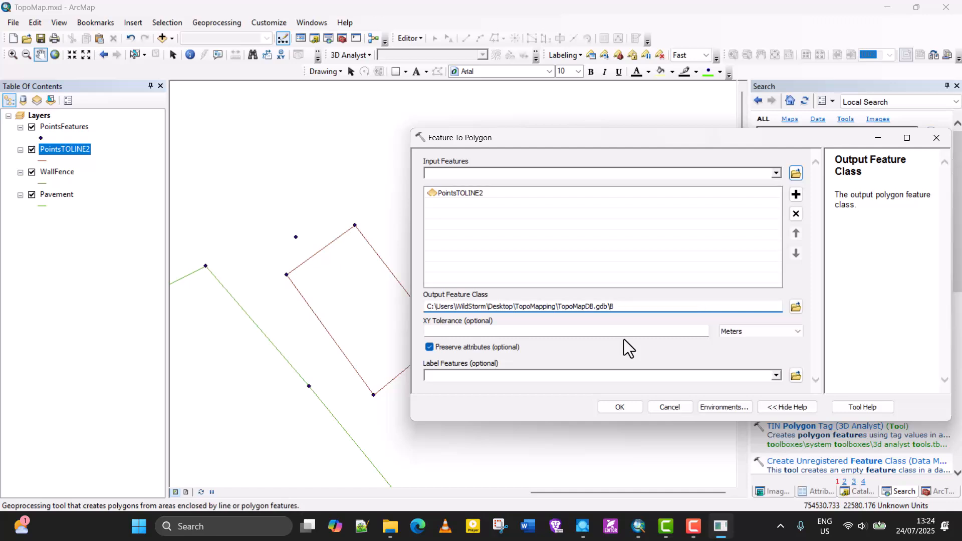
{"action": "type", "text": "asketballCourt"}
{"action": "left_click", "coordinate": [609, 407]}
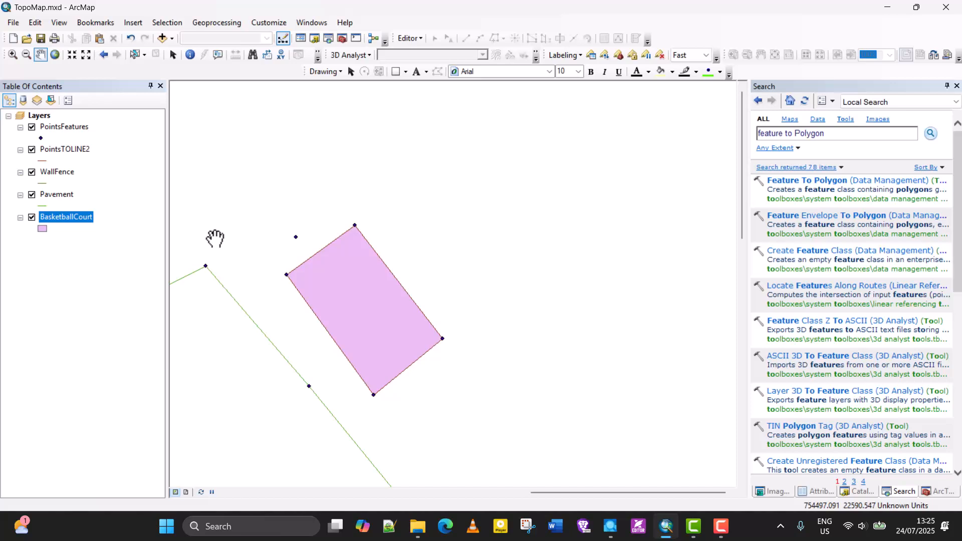
- Remove the PointsTOLINE2 layer from the map
{"action": "left_click", "coordinate": [69, 152]}
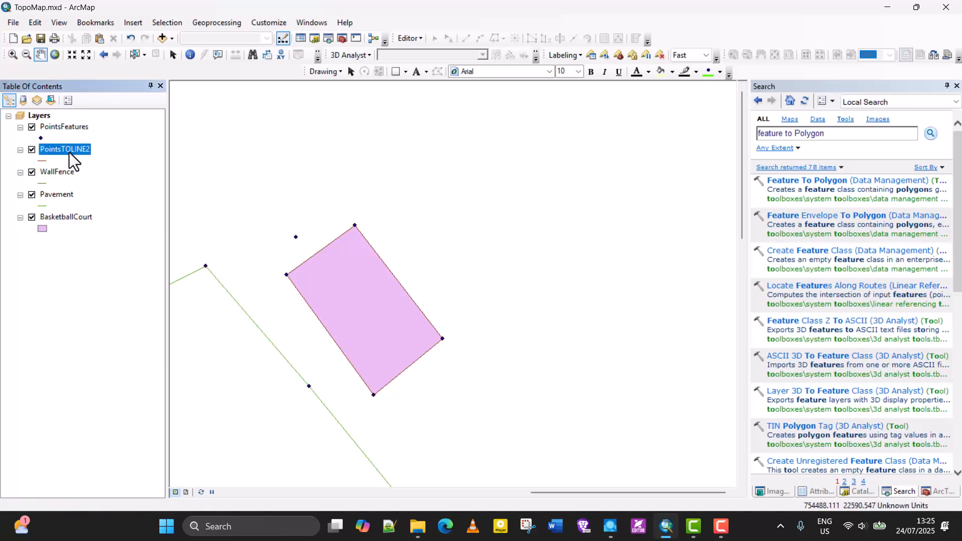
{"action": "right_click", "coordinate": [69, 152]}
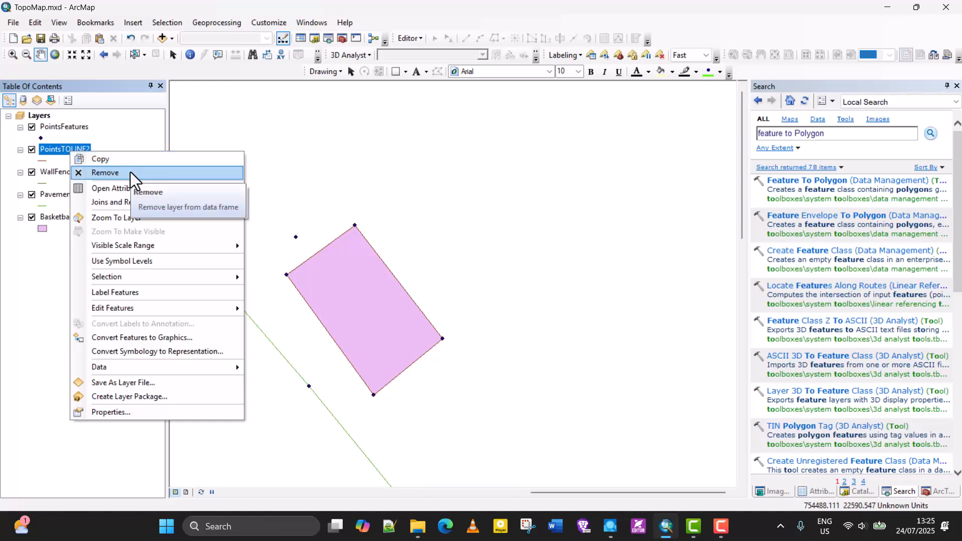
{"action": "left_click", "coordinate": [130, 172]}
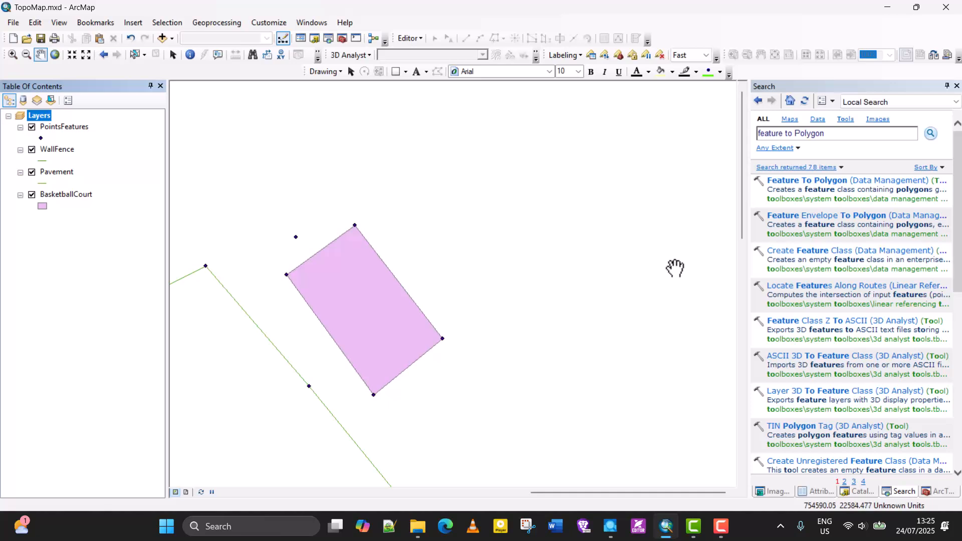
- Select the Library P1 to Library P4 records in the PointsFeatures attribute table and locate those points on the map
{"action": "right_click", "coordinate": [56, 126]}
{"action": "mouse_move", "coordinate": [102, 179]}
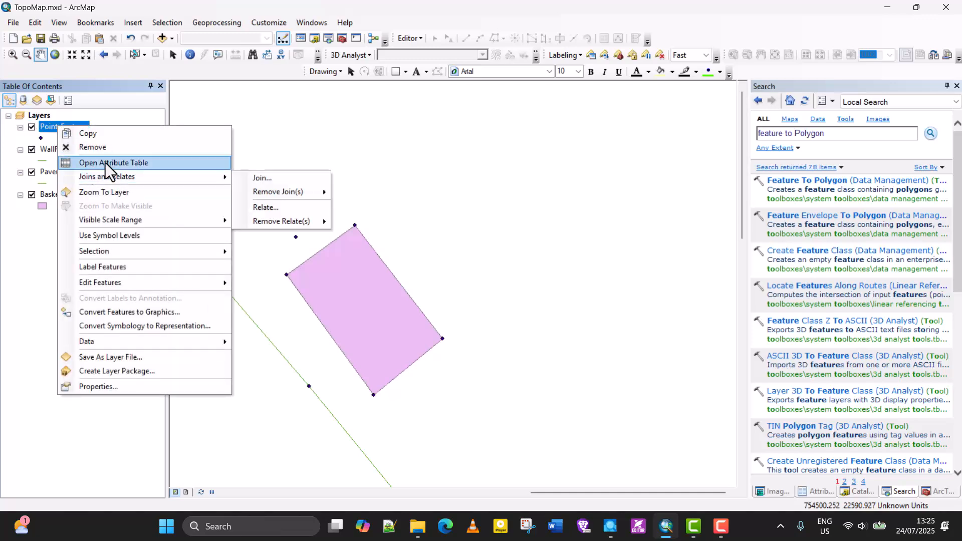
{"action": "left_click", "coordinate": [105, 163]}
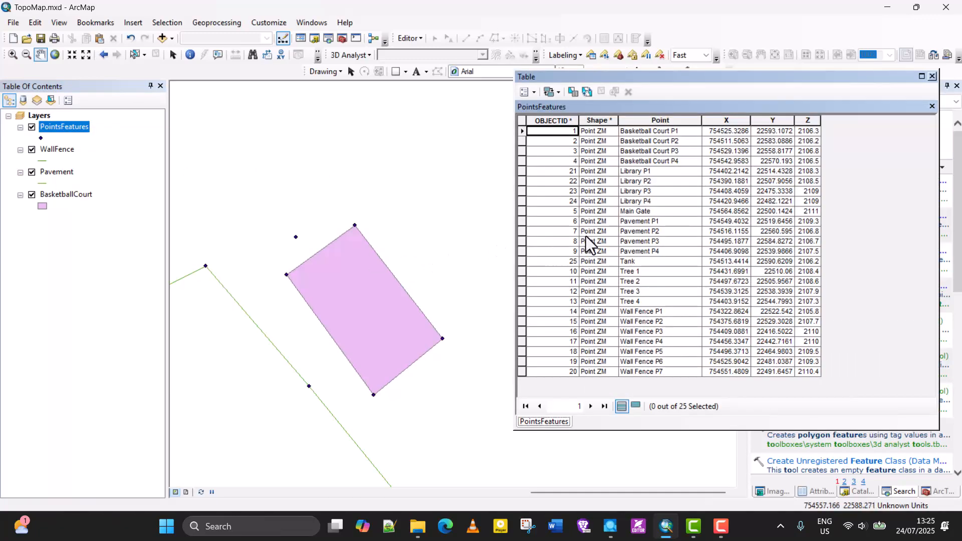
{"action": "left_click", "coordinate": [520, 171]}
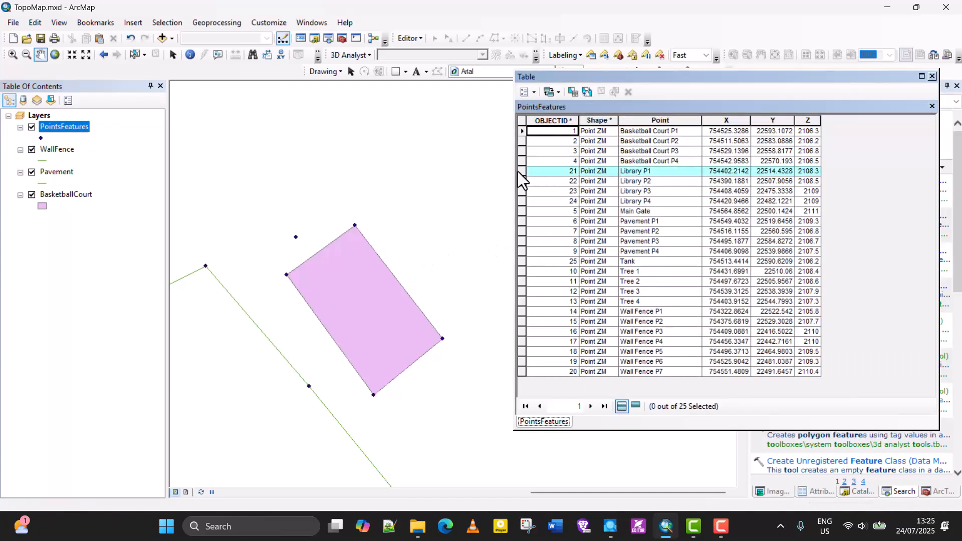
{"action": "left_click", "coordinate": [521, 201], "text": "shift"}
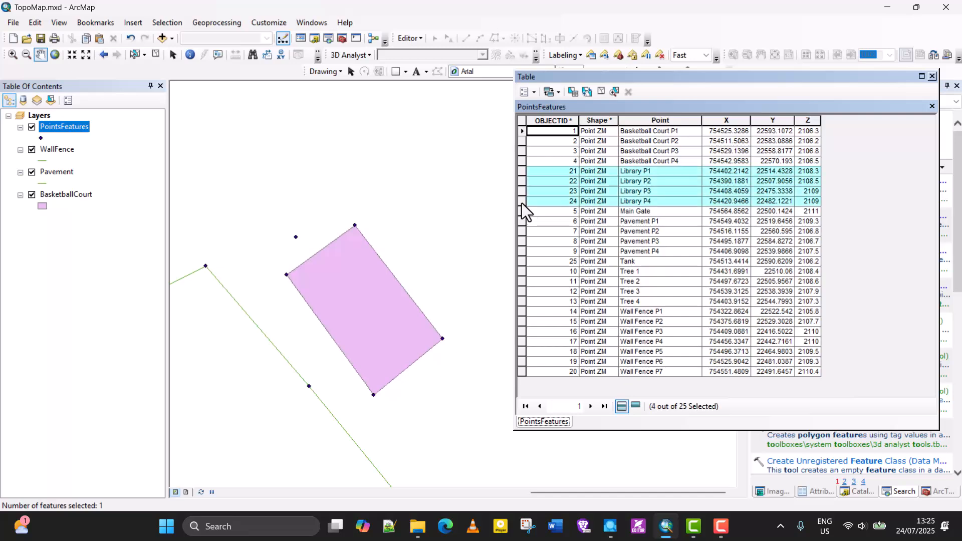
{"action": "left_click", "coordinate": [932, 76]}
{"action": "scroll", "coordinate": [560, 241], "scroll_direction": "up", "scroll_amount": 5}
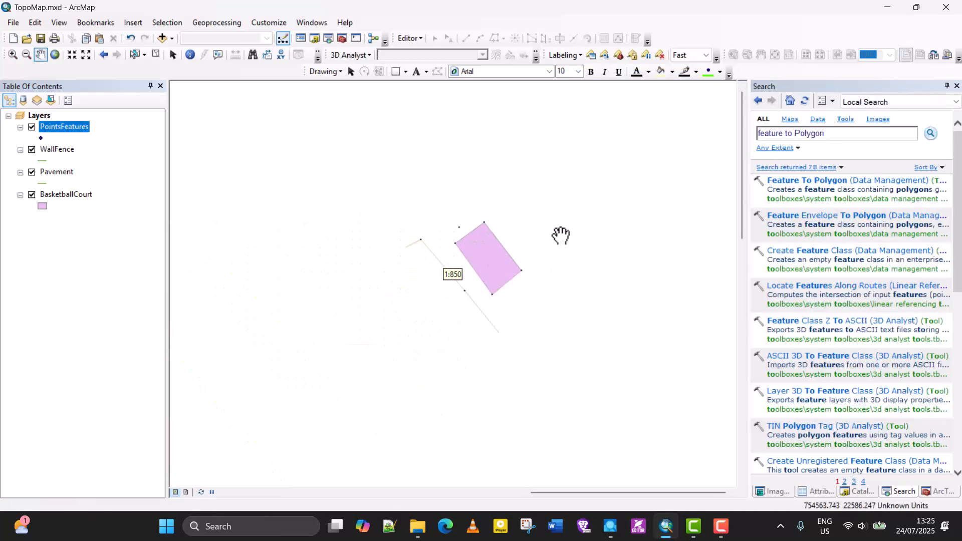
{"action": "scroll", "coordinate": [451, 308], "scroll_direction": "down", "scroll_amount": 2}
{"action": "scroll", "coordinate": [326, 399], "scroll_direction": "down", "scroll_amount": 1}
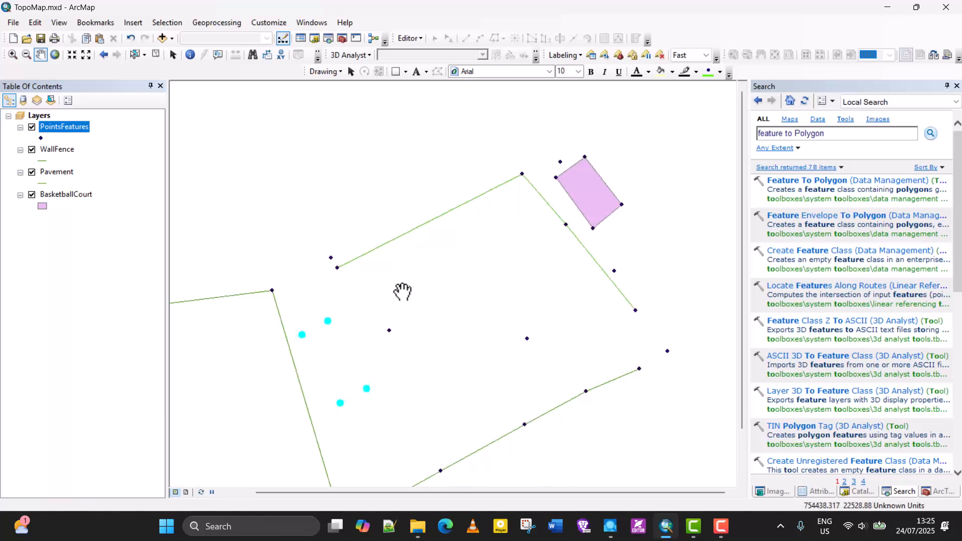
{"action": "scroll", "coordinate": [356, 307], "scroll_direction": "down", "scroll_amount": 1}
{"action": "scroll", "coordinate": [363, 273], "scroll_direction": "up", "scroll_amount": 2}
{"action": "scroll", "coordinate": [366, 270], "scroll_direction": "down", "scroll_amount": 4}
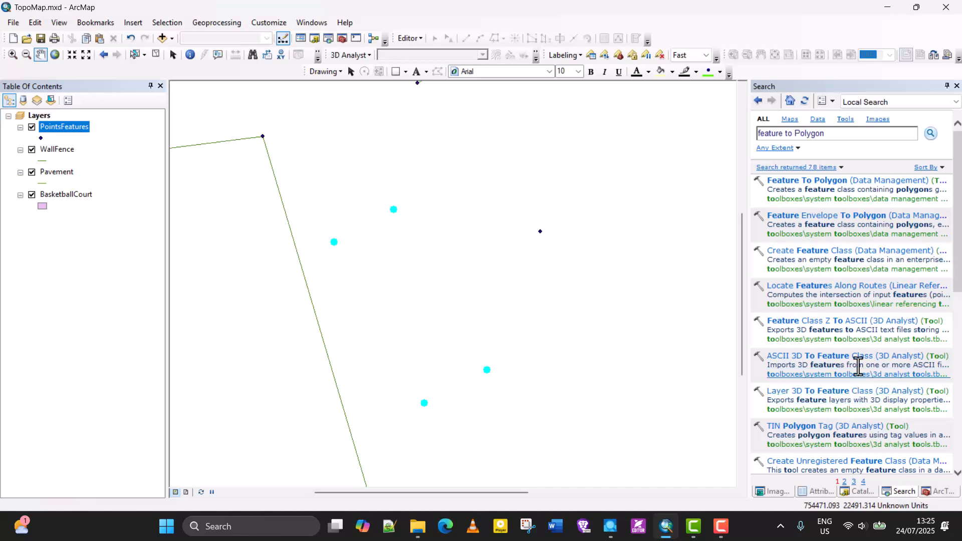
- Run Points To Line on the selected PointsFeatures with Close Line enabled, naming the output PointsFeatures_LINE in TopoMapDB.gdb
{"action": "left_click", "coordinate": [936, 493]}
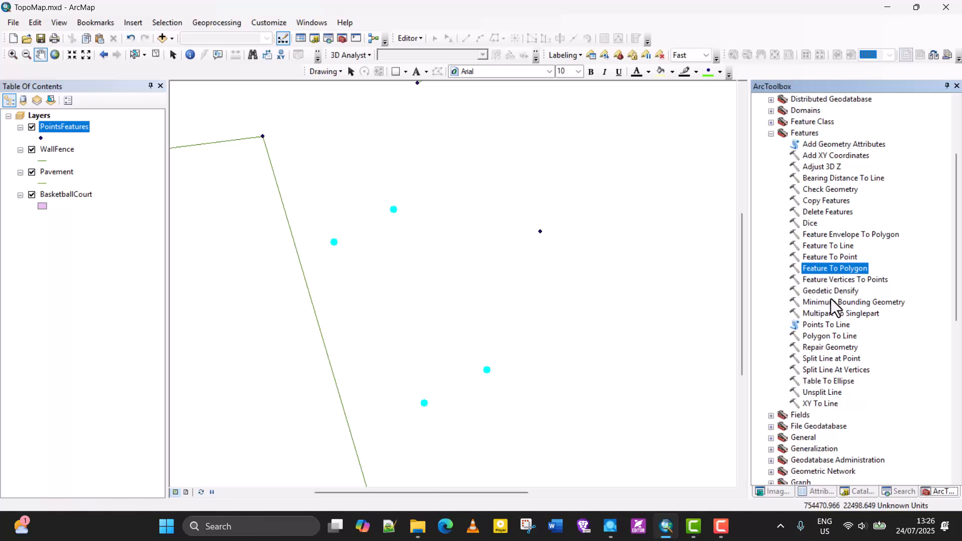
{"action": "double_click", "coordinate": [826, 326]}
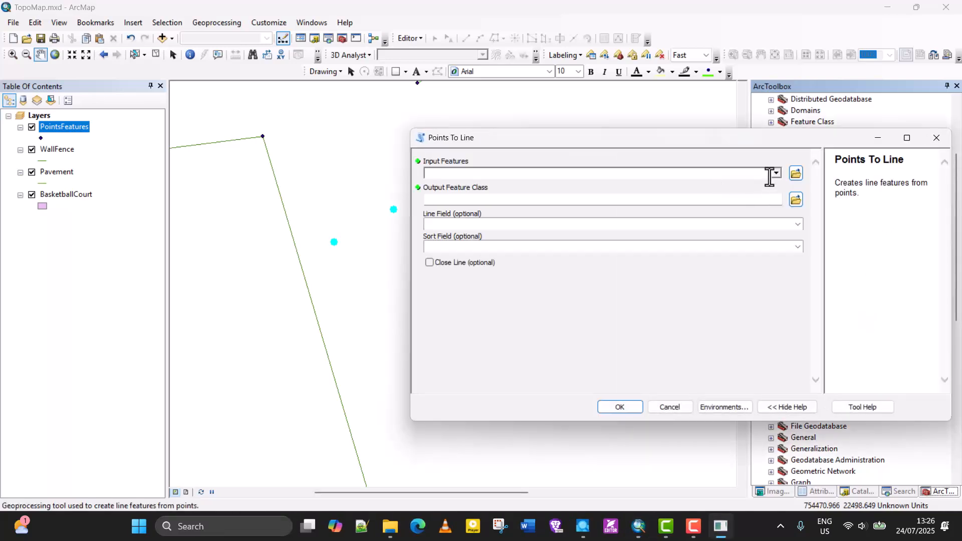
{"action": "left_click", "coordinate": [777, 174]}
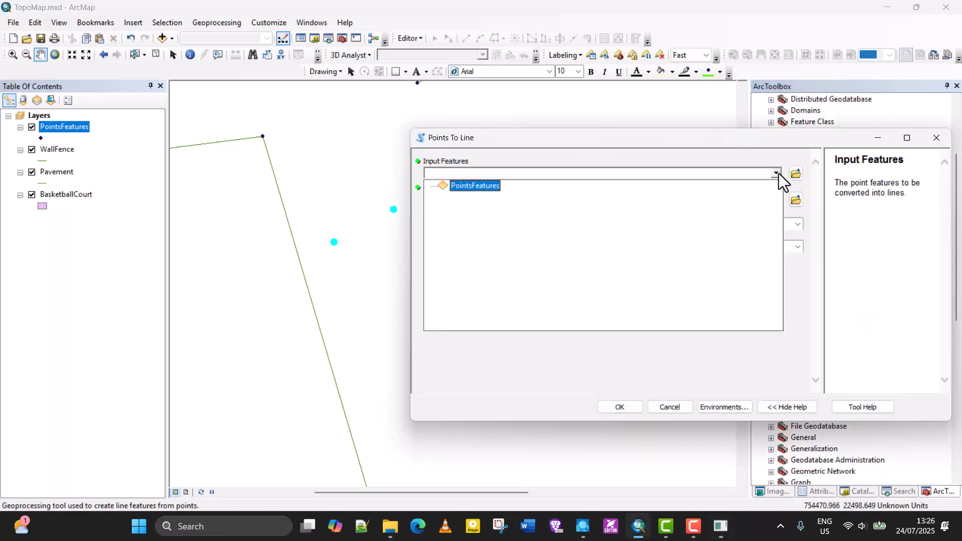
{"action": "left_click", "coordinate": [482, 186]}
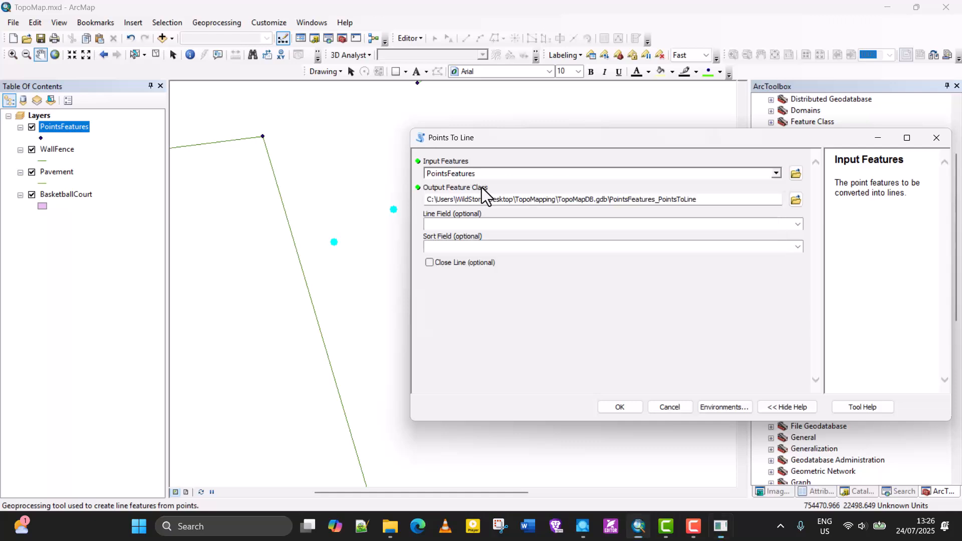
{"action": "left_click", "coordinate": [699, 200]}
{"action": "key", "text": "BackSpace"}
{"action": "key", "text": "BackSpace"}
{"action": "key", "text": "BackSpace"}
{"action": "key", "text": "BackSpace"}
{"action": "key", "text": "BackSpace"}
{"action": "key", "text": "BackSpace"}
{"action": "key", "text": "BackSpace"}
{"action": "key", "text": "BackSpace"}
{"action": "key", "text": "BackSpace"}
{"action": "key", "text": "BackSpace"}
{"action": "key", "text": "BackSpace"}
{"action": "key", "text": "BackSpace"}
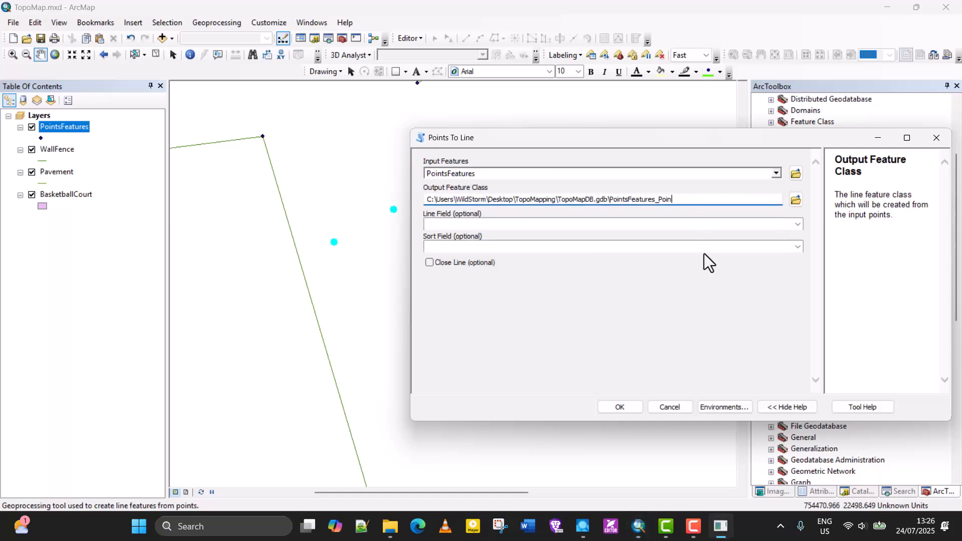
{"action": "type", "text": "LINE"}
{"action": "left_click", "coordinate": [439, 261]}
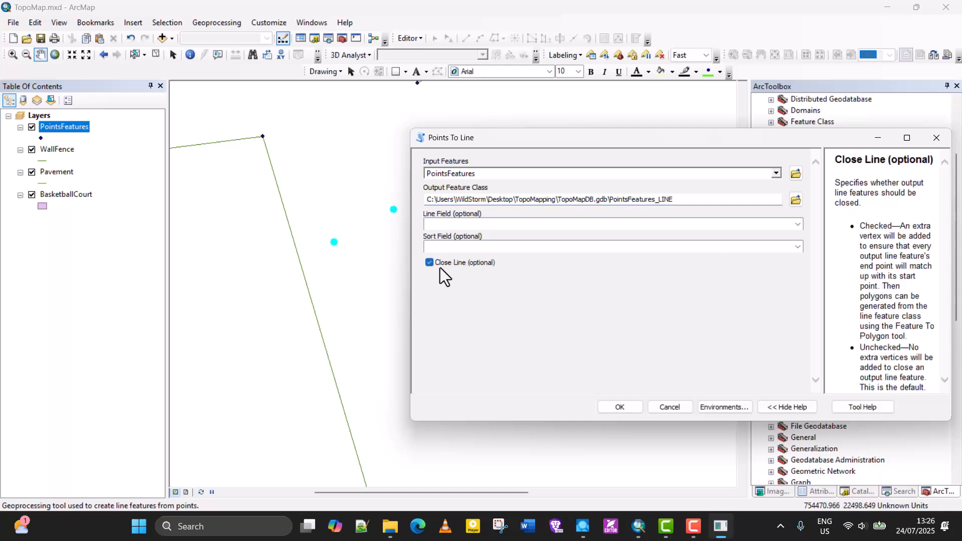
{"action": "left_click", "coordinate": [621, 407]}
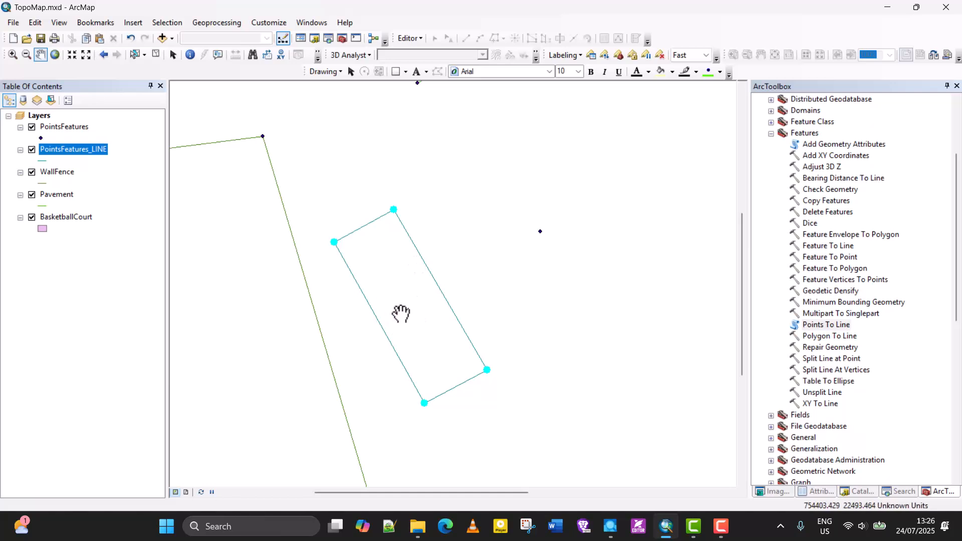
- Clear the library point selection and set PointsFeatures_LINE as the input of the Feature To Polygon tool
{"action": "left_click", "coordinate": [167, 22]}
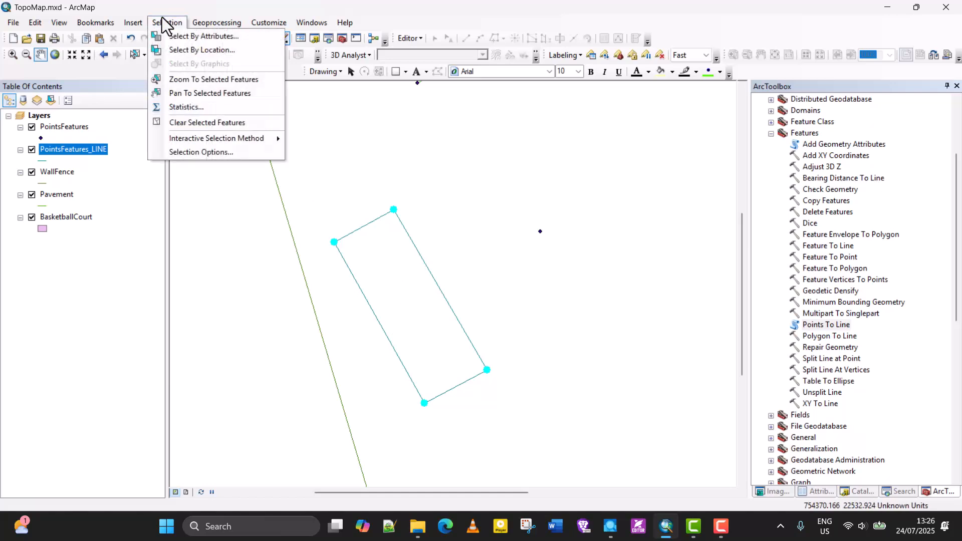
{"action": "left_click", "coordinate": [179, 122]}
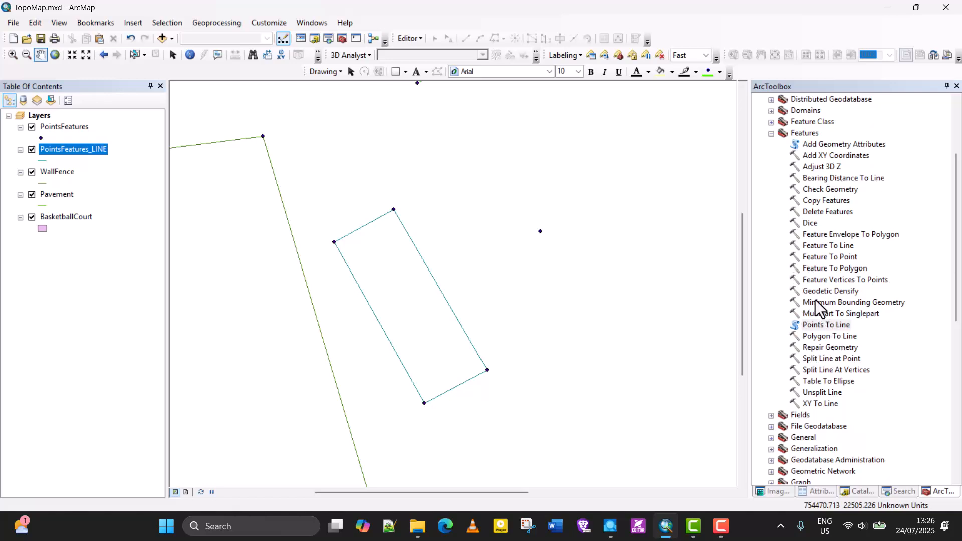
{"action": "left_click", "coordinate": [829, 269]}
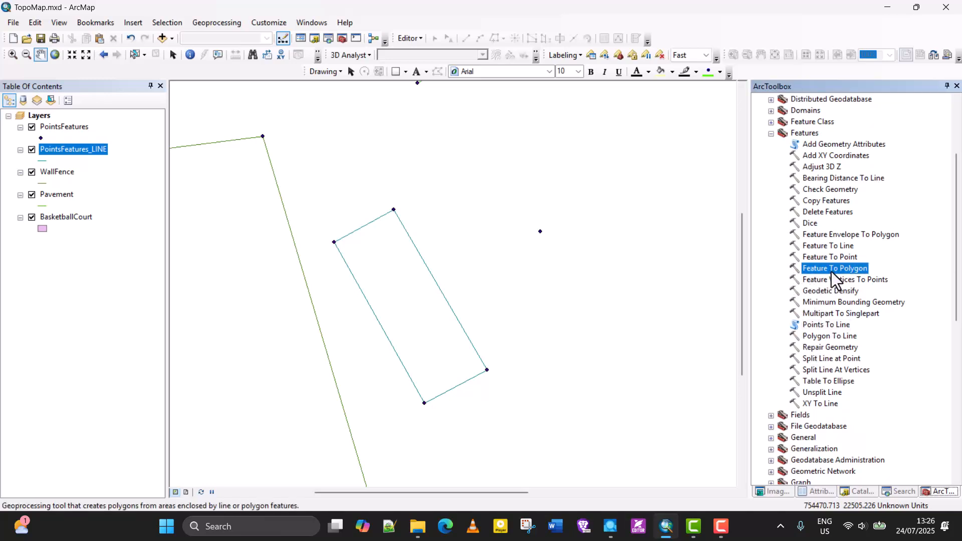
{"action": "double_click", "coordinate": [831, 272]}
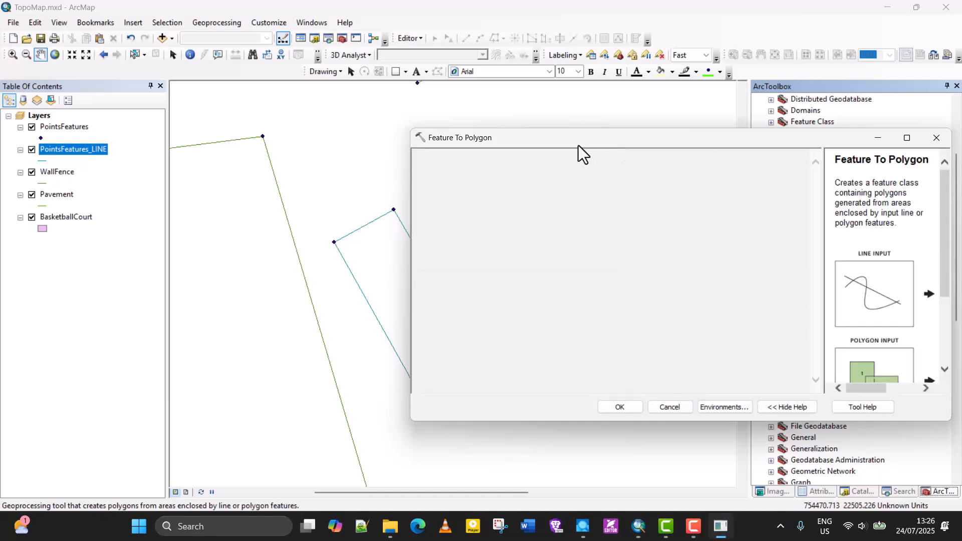
{"action": "left_click", "coordinate": [776, 173]}
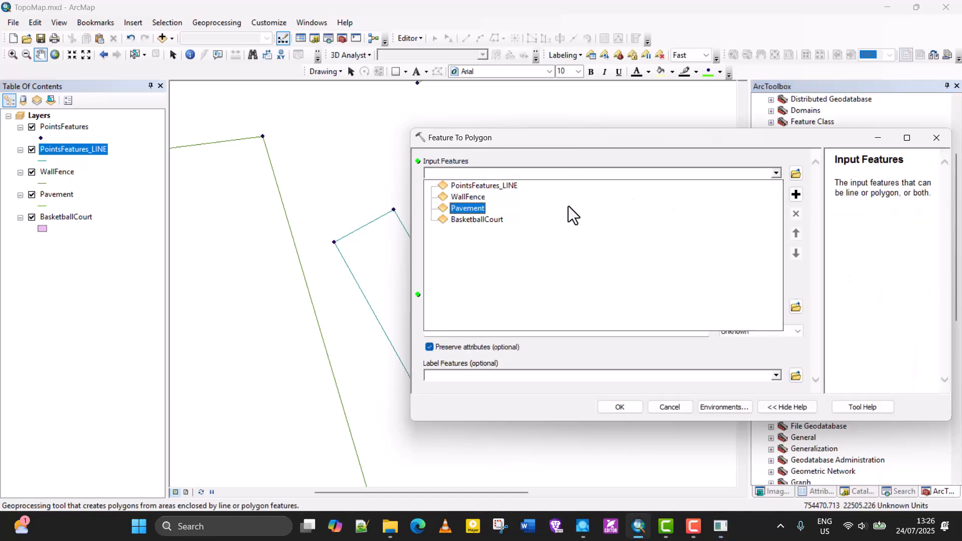
{"action": "left_click", "coordinate": [504, 188]}
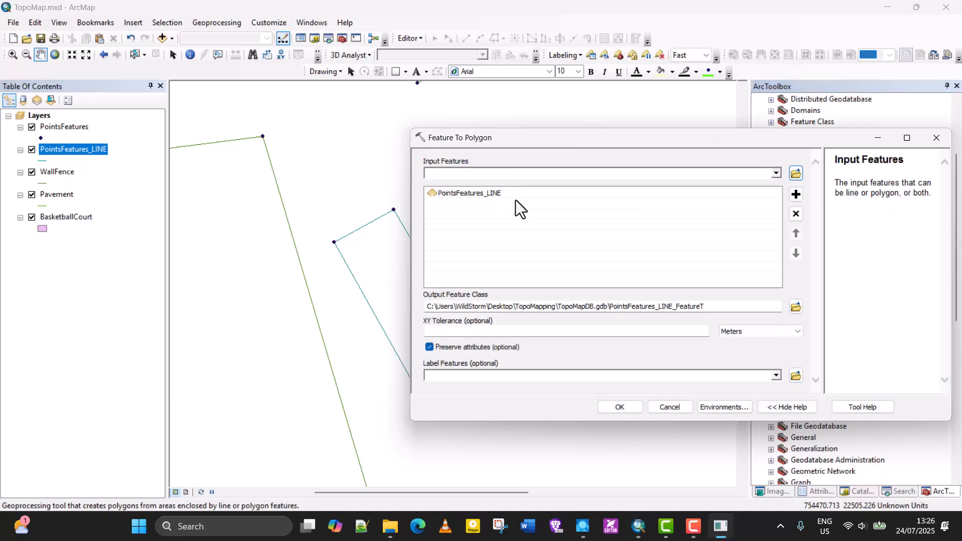
- Name the output feature class Library in TopoMapDB.gdb and run the Feature To Polygon conversion
{"action": "left_click", "coordinate": [720, 305]}
{"action": "key", "text": "BackSpace"}
{"action": "key", "text": "BackSpace"}
{"action": "key", "text": "BackSpace"}
{"action": "key", "text": "BackSpace"}
{"action": "key", "text": "BackSpace"}
{"action": "key", "text": "BackSpace"}
{"action": "key", "text": "BackSpace"}
{"action": "key", "text": "BackSpace"}
{"action": "key", "text": "BackSpace"}
{"action": "key", "text": "BackSpace"}
{"action": "key", "text": "BackSpace"}
{"action": "key", "text": "BackSpace"}
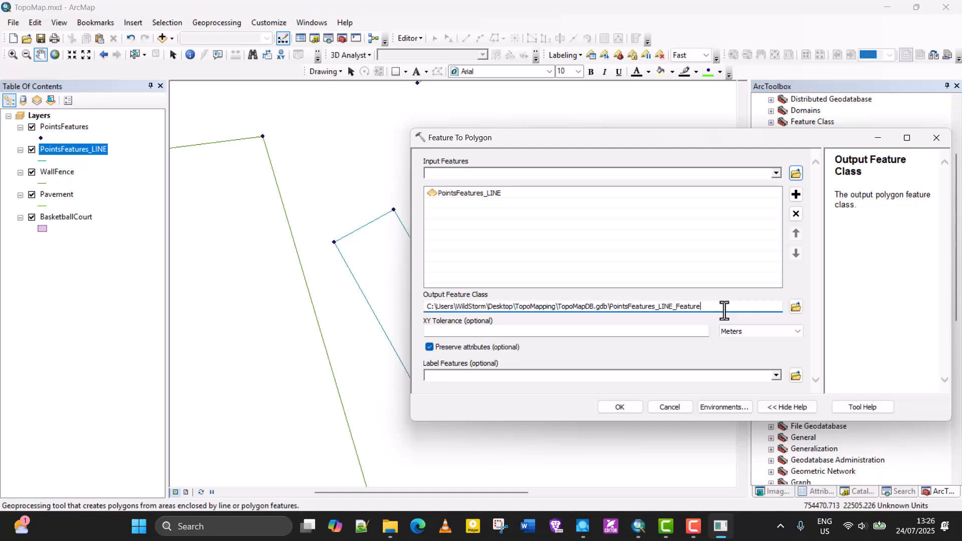
{"action": "key", "text": "BackSpace"}
{"action": "key", "text": "BackSpace"}
{"action": "key", "text": "BackSpace"}
{"action": "key", "text": "BackSpace"}
{"action": "key", "text": "BackSpace"}
{"action": "key", "text": "BackSpace"}
{"action": "key", "text": "BackSpace"}
{"action": "key", "text": "BackSpace"}
{"action": "key", "text": "BackSpace"}
{"action": "key", "text": "BackSpace"}
{"action": "key", "text": "BackSpace"}
{"action": "key", "text": "BackSpace"}
{"action": "key", "text": "BackSpace"}
{"action": "key", "text": "BackSpace"}
{"action": "key", "text": "BackSpace"}
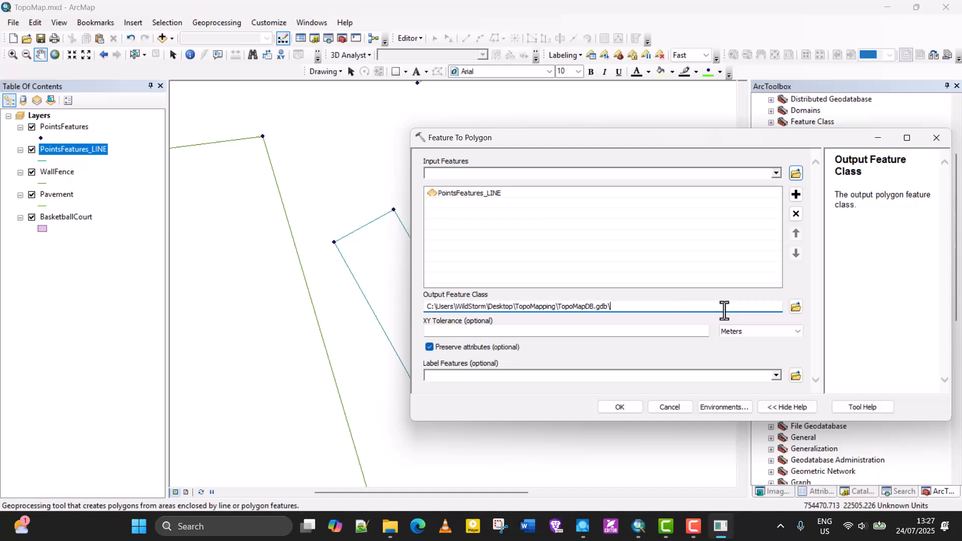
{"action": "type", "text": "Library"}
{"action": "left_click", "coordinate": [618, 408]}
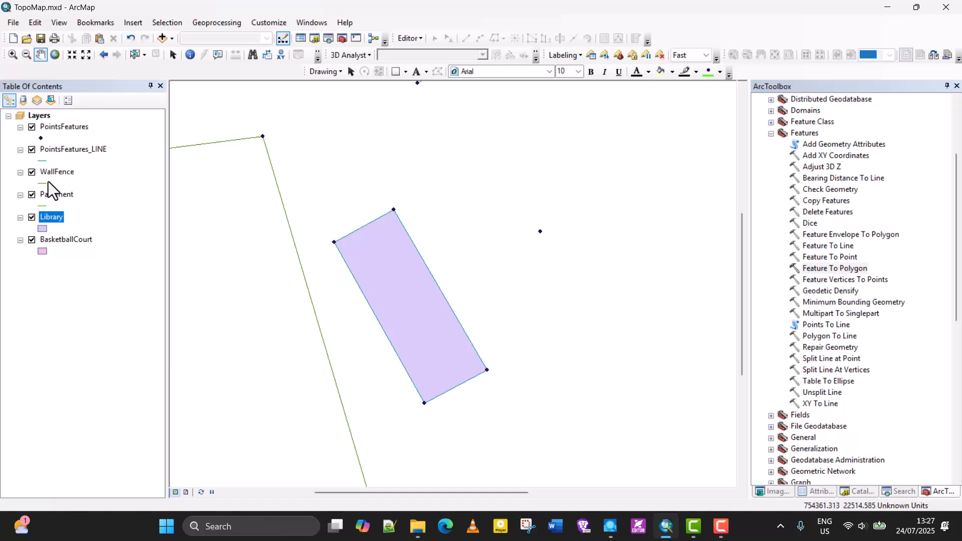
- Remove the PointsFeatures_LINE layer from the map
{"action": "scroll", "coordinate": [355, 258], "scroll_direction": "down", "scroll_amount": 1}
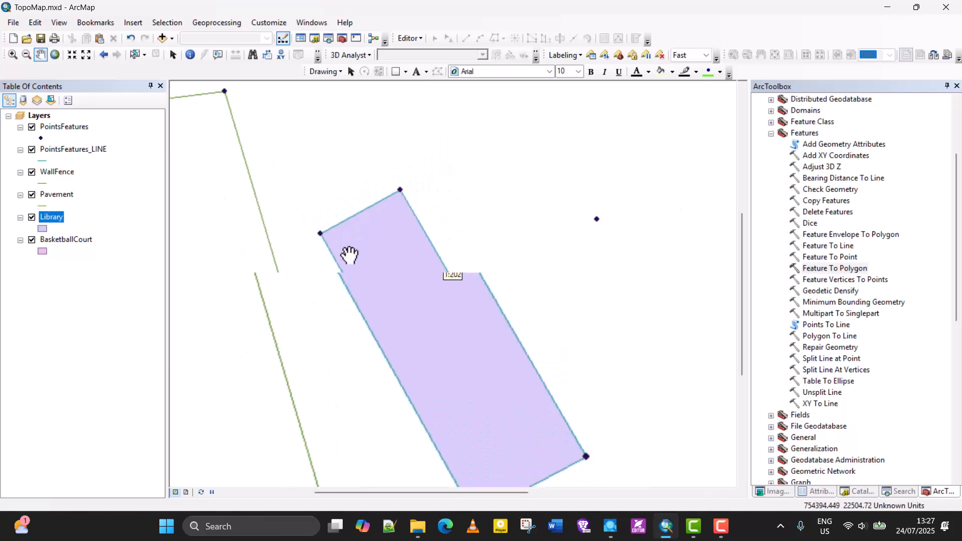
{"action": "scroll", "coordinate": [350, 256], "scroll_direction": "up", "scroll_amount": 1}
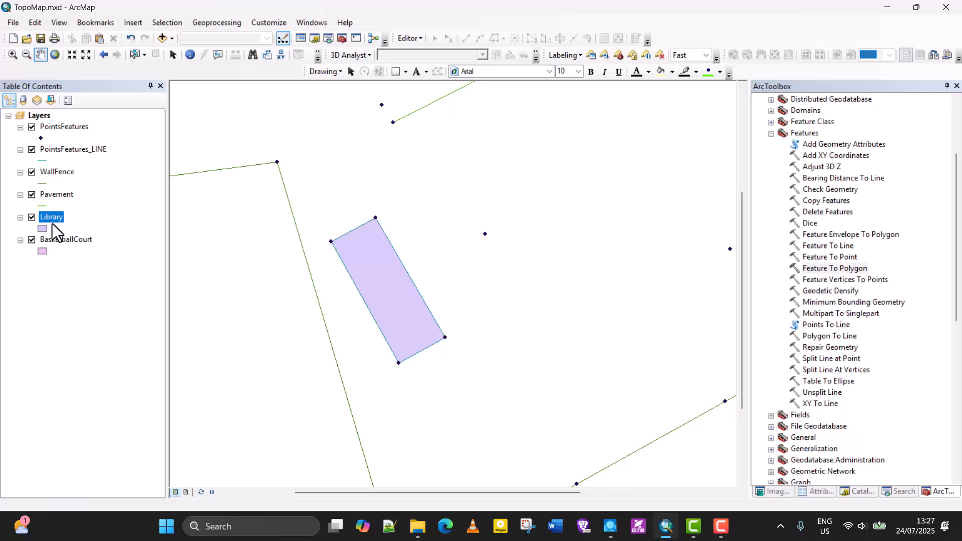
{"action": "left_click", "coordinate": [76, 150]}
{"action": "right_click", "coordinate": [76, 151]}
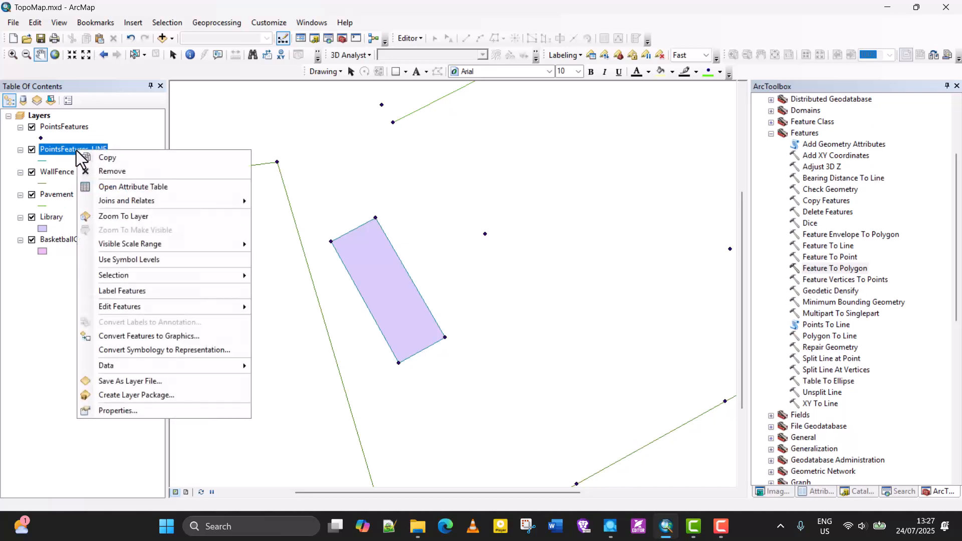
{"action": "left_click", "coordinate": [110, 176]}
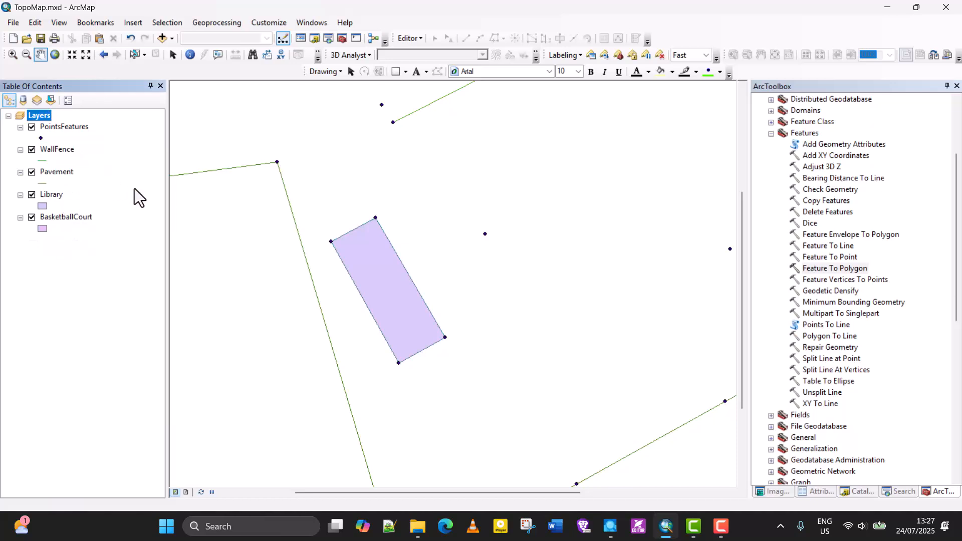
- Save the TopoMap map document
{"action": "scroll", "coordinate": [451, 236], "scroll_direction": "up", "scroll_amount": 3}
{"action": "scroll", "coordinate": [450, 235], "scroll_direction": "down", "scroll_amount": 3}
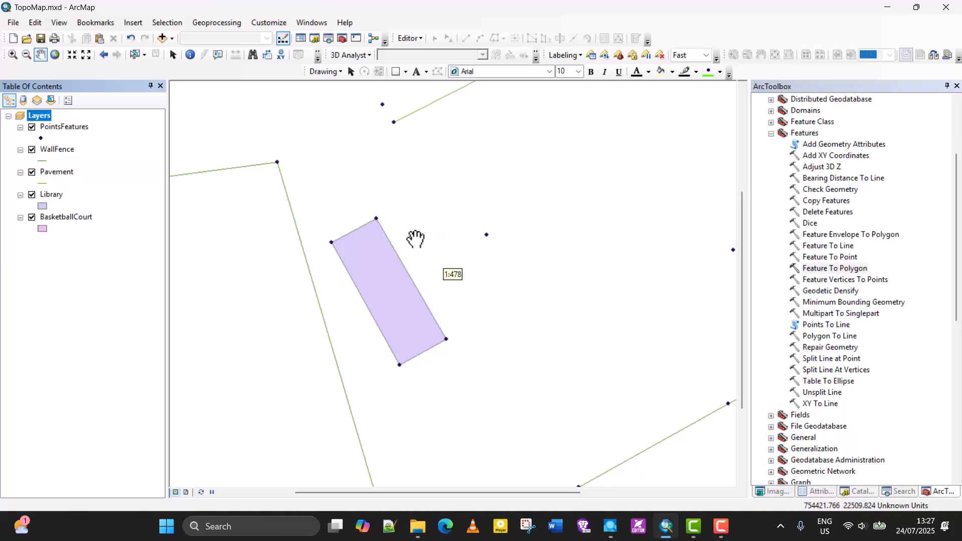
{"action": "left_click", "coordinate": [40, 54]}
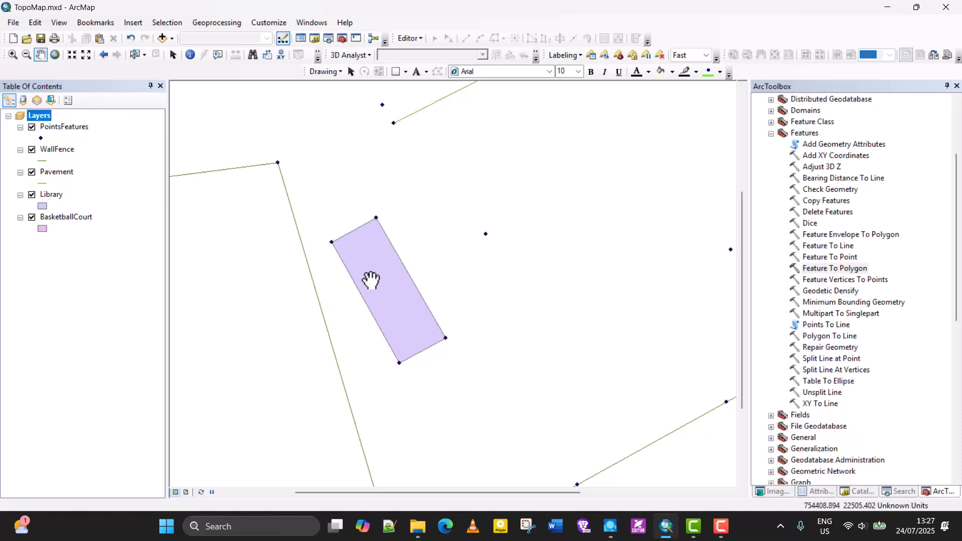
- Examine the wall fence, pavement, library and basketball court features across the whole map
{"action": "scroll", "coordinate": [371, 310], "scroll_direction": "down", "scroll_amount": 3}
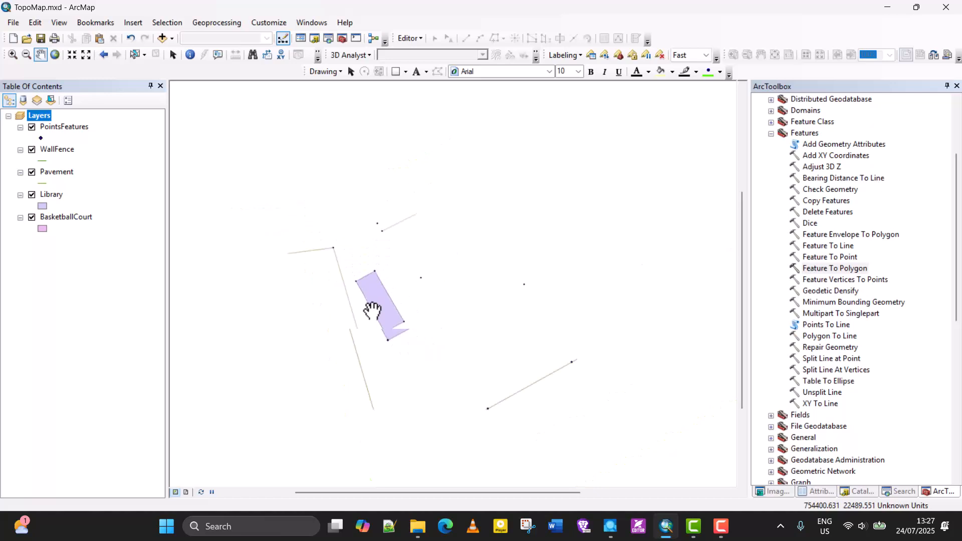
{"action": "scroll", "coordinate": [372, 309], "scroll_direction": "down", "scroll_amount": 2}
{"action": "scroll", "coordinate": [430, 246], "scroll_direction": "up", "scroll_amount": 1}
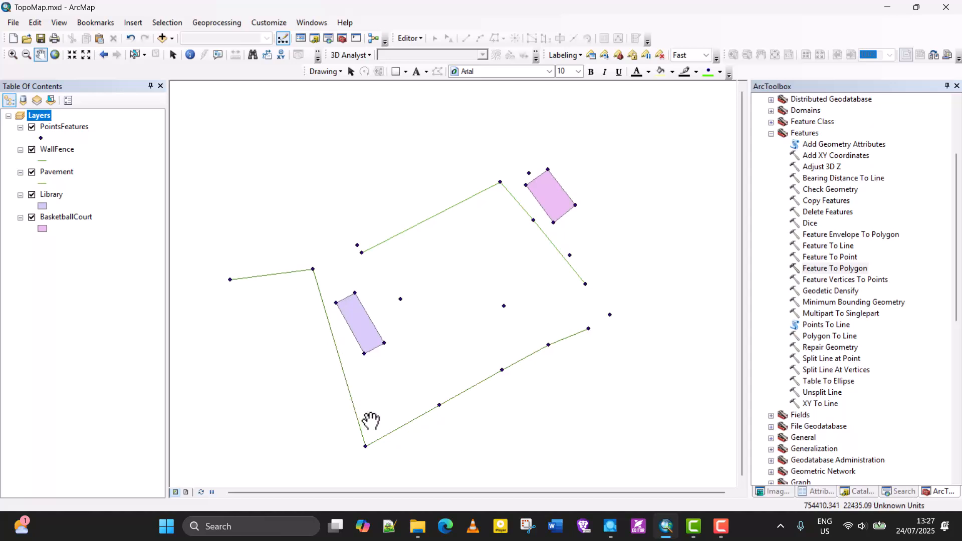
{"action": "scroll", "coordinate": [500, 184], "scroll_direction": "up", "scroll_amount": 2}
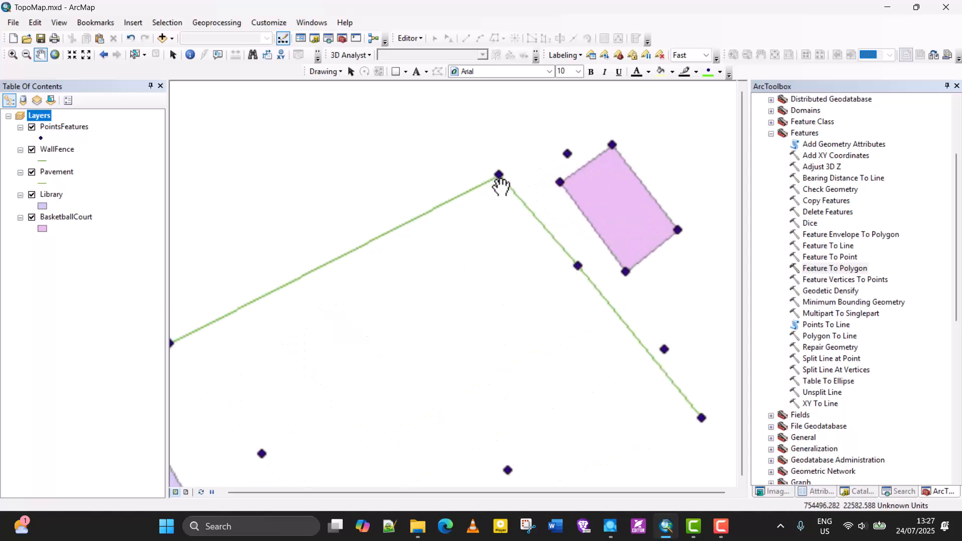
{"action": "scroll", "coordinate": [499, 185], "scroll_direction": "down", "scroll_amount": 3}
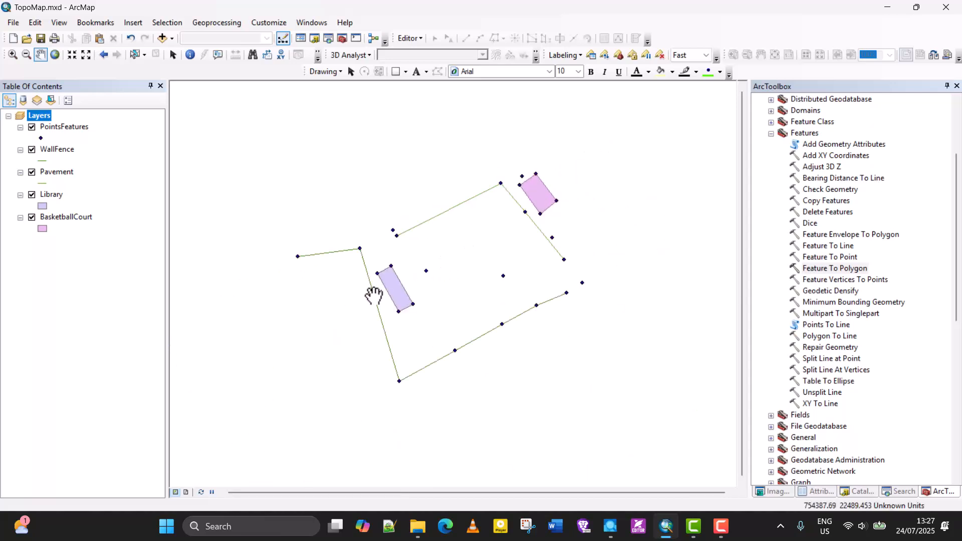
{"action": "scroll", "coordinate": [362, 249], "scroll_direction": "up", "scroll_amount": 2}
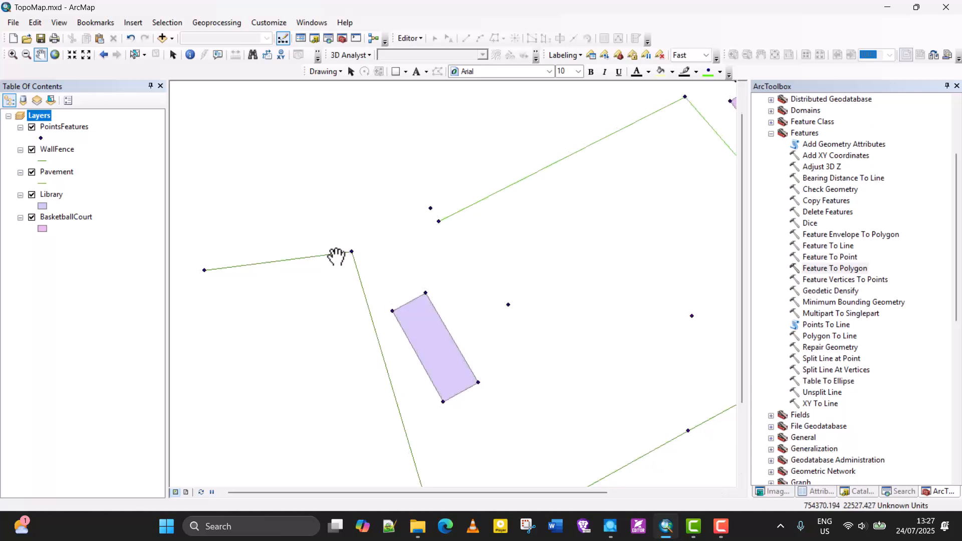
{"action": "scroll", "coordinate": [242, 247], "scroll_direction": "up", "scroll_amount": 1}
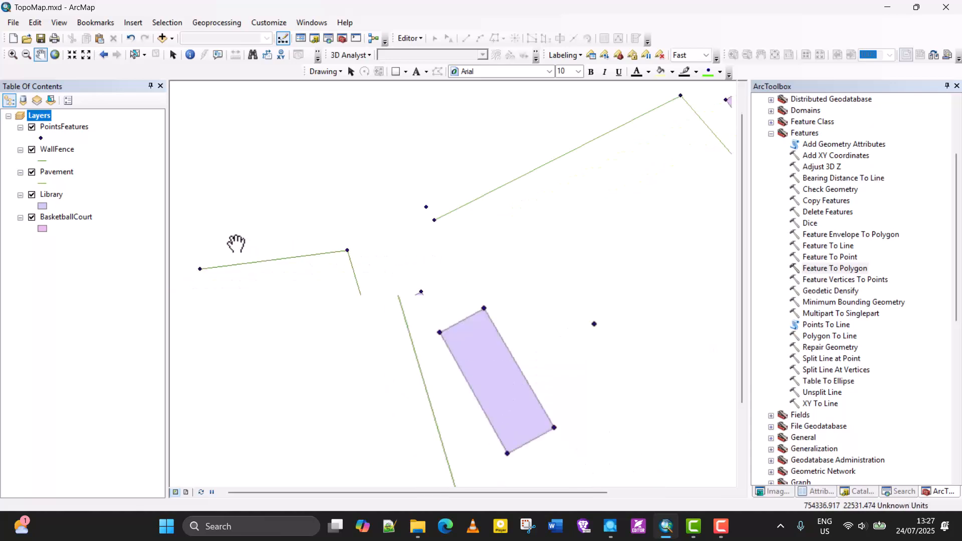
{"action": "scroll", "coordinate": [236, 242], "scroll_direction": "down", "scroll_amount": 1}
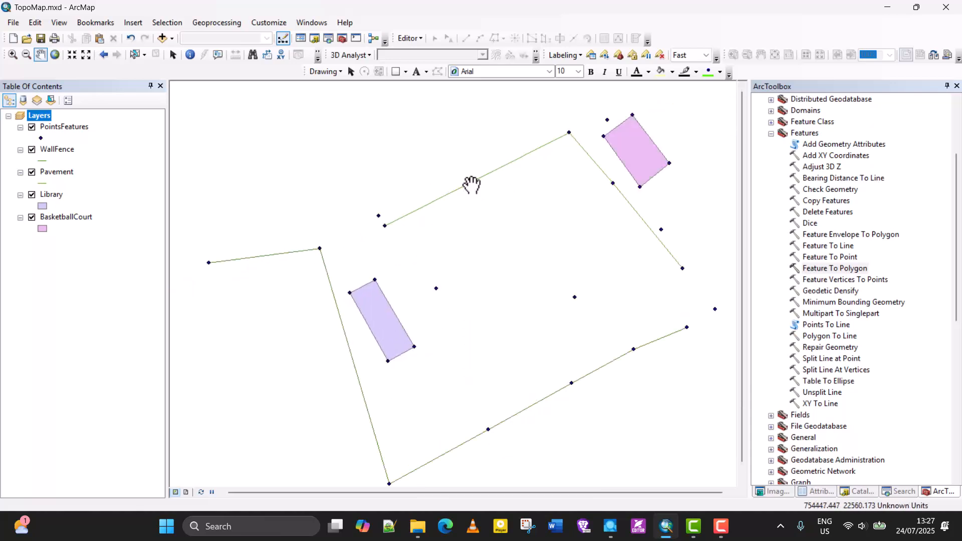